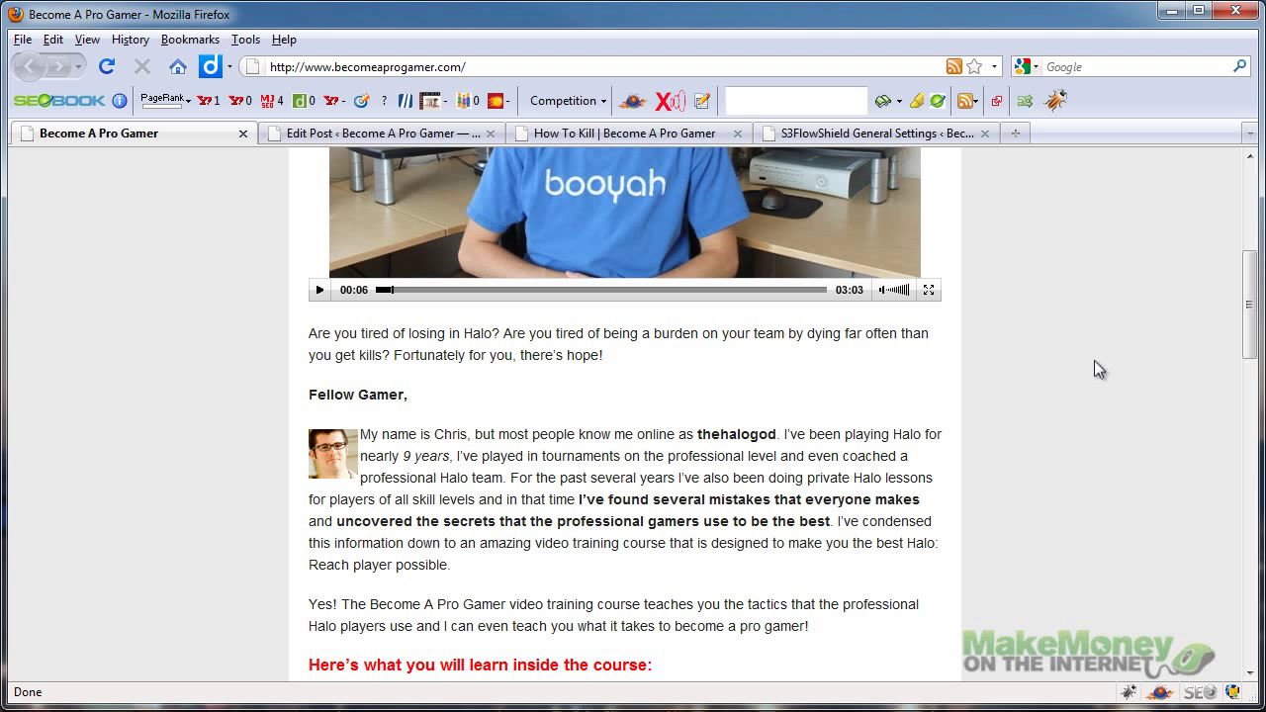
# - Examine the Become A Pro Gamer sales page, including its video, course outline, Add To Cart section, pricing and footer links
pyautogui.scroll(-3, 1094, 361)
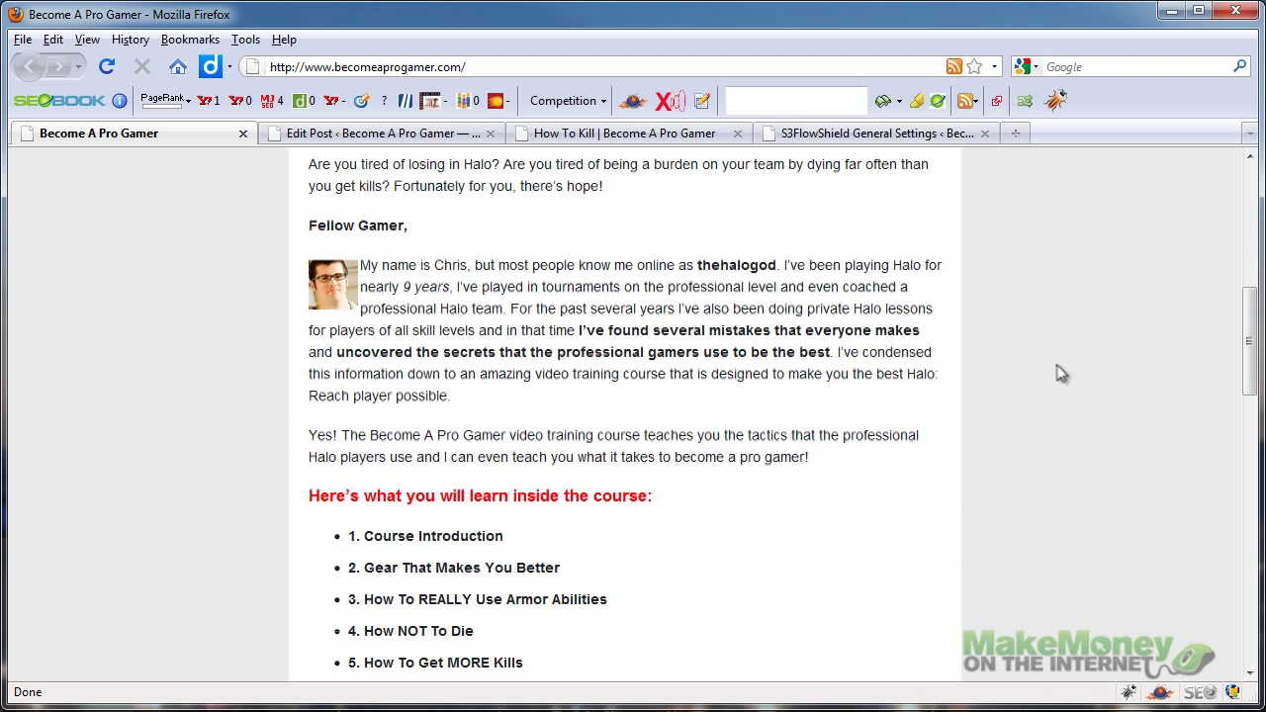
pyautogui.scroll(-10, 1020, 426)
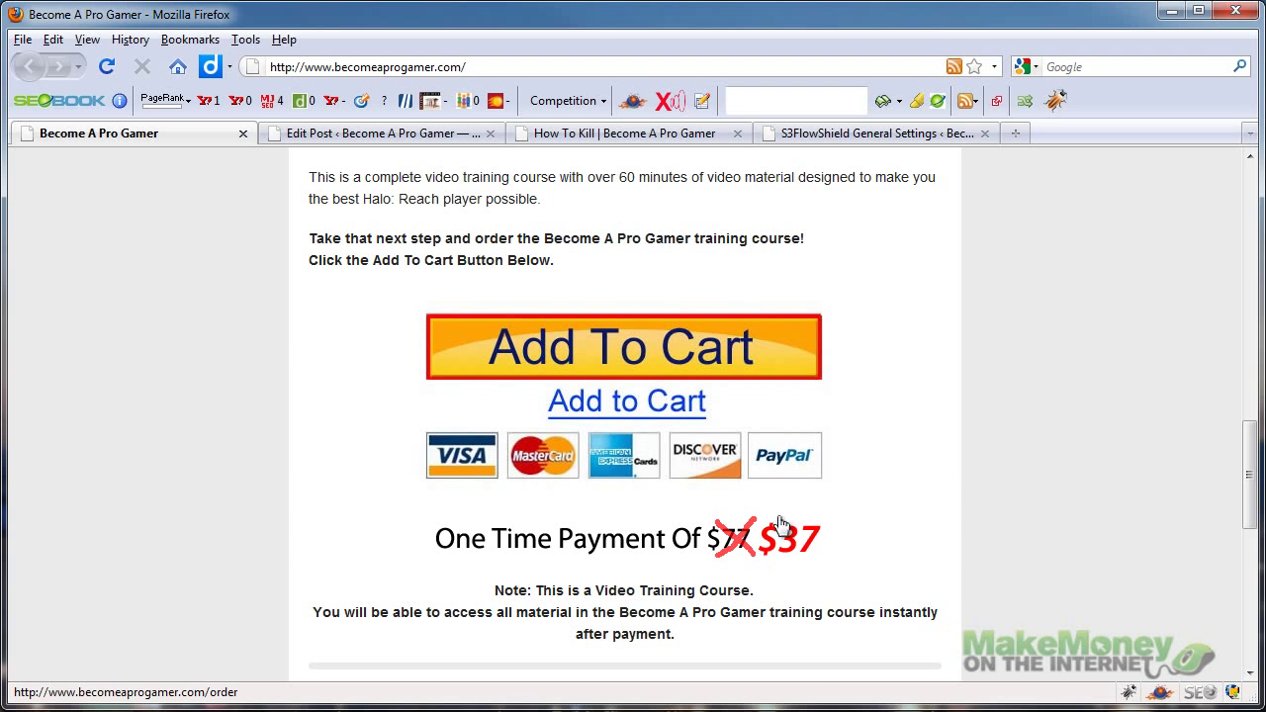
pyautogui.scroll(13, 1035, 447)
pyautogui.scroll(7, 1029, 451)
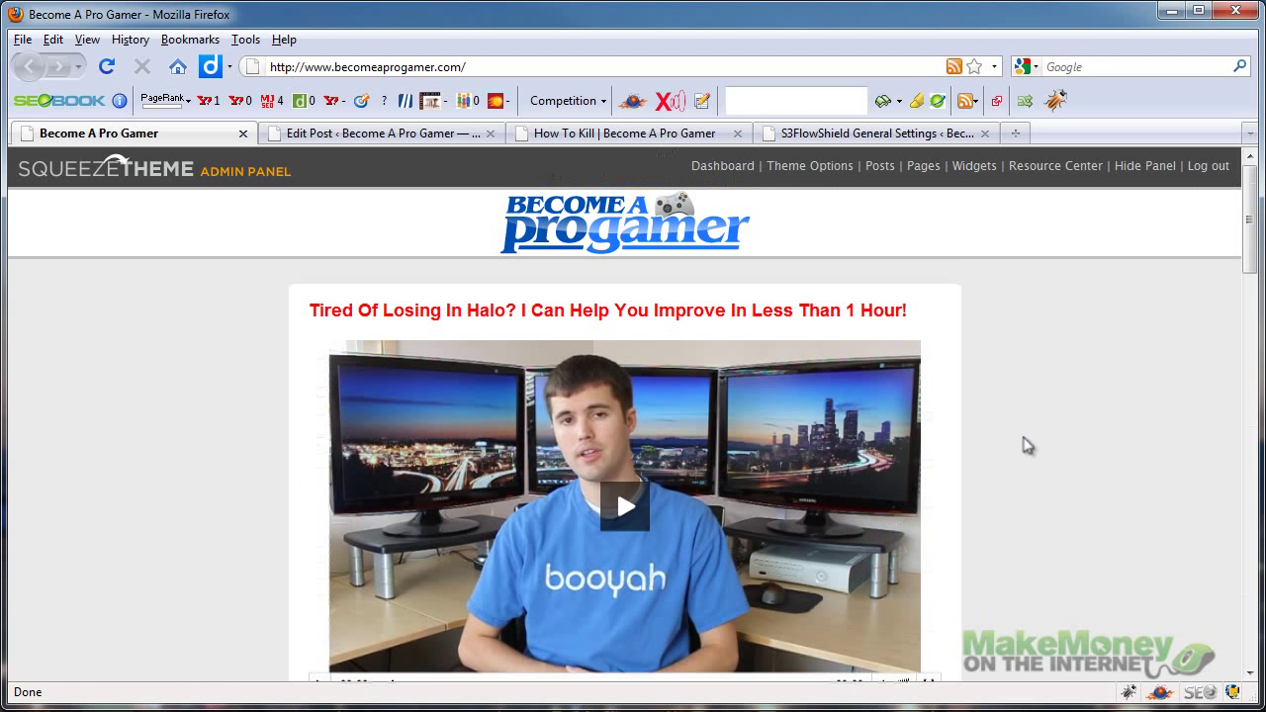
pyautogui.scroll(-10, 1021, 436)
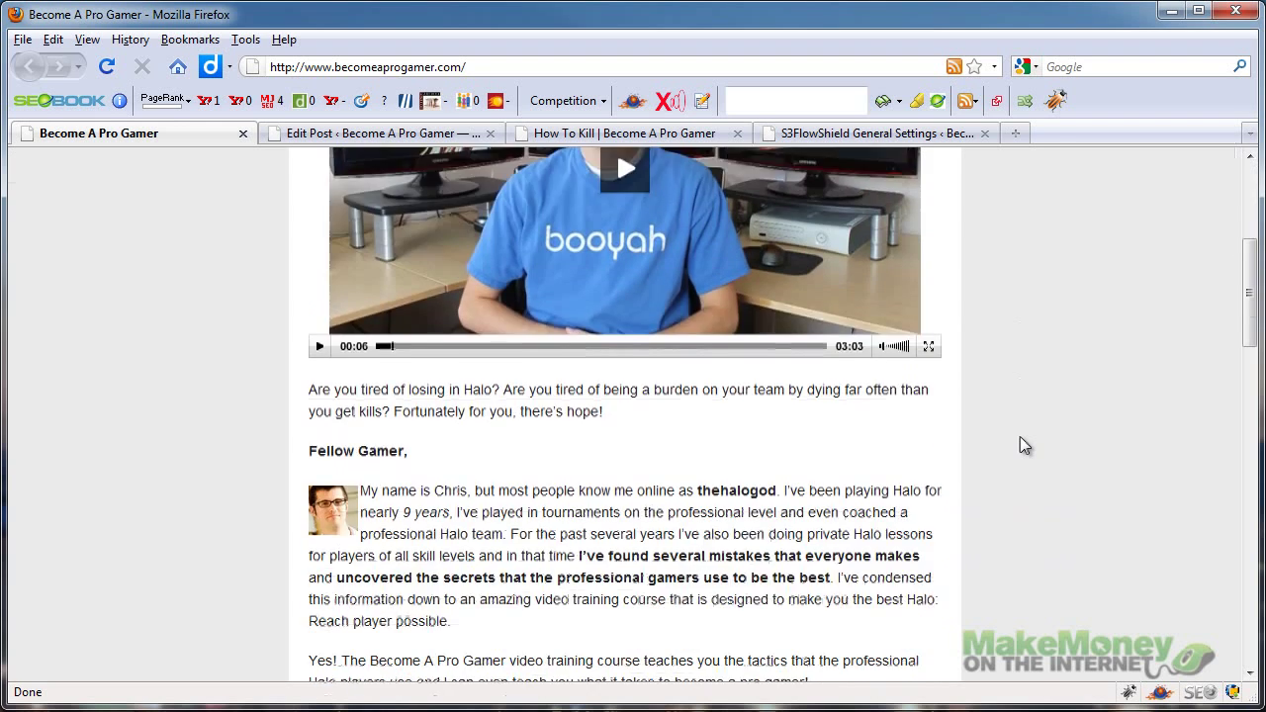
pyautogui.scroll(-8, 1019, 437)
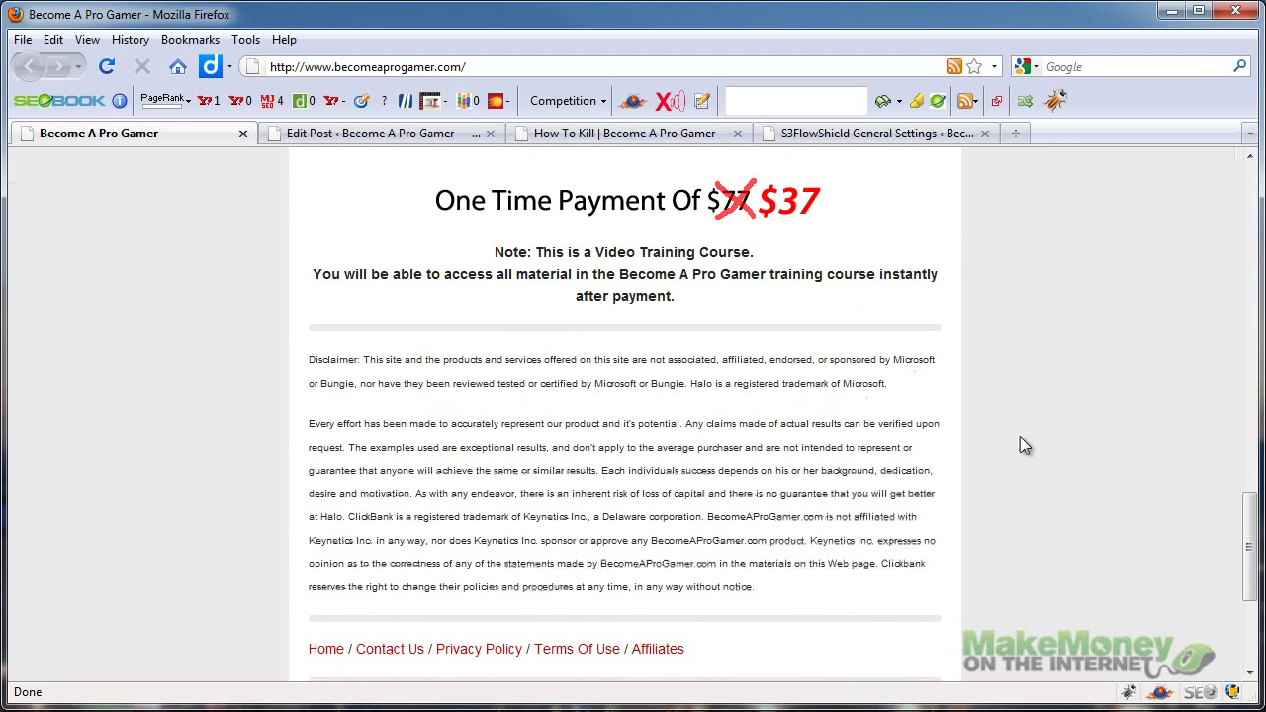
pyautogui.scroll(-2, 754, 424)
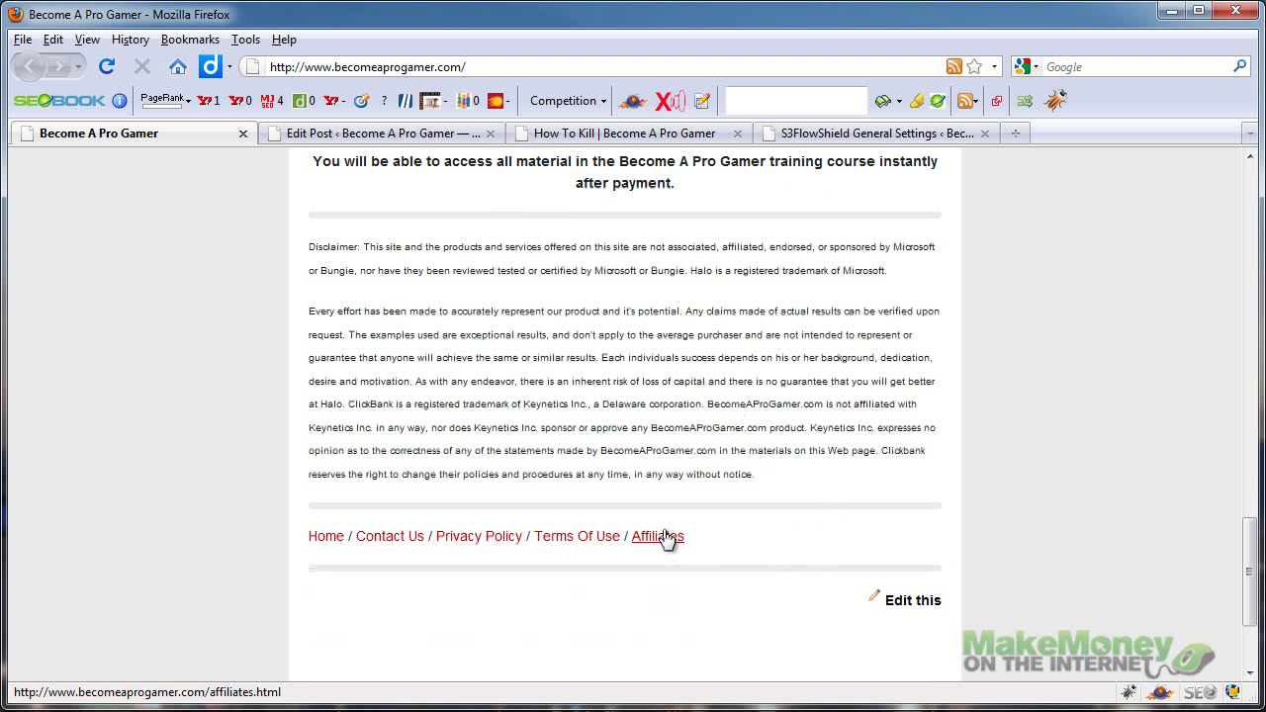
pyautogui.scroll(9, 917, 451)
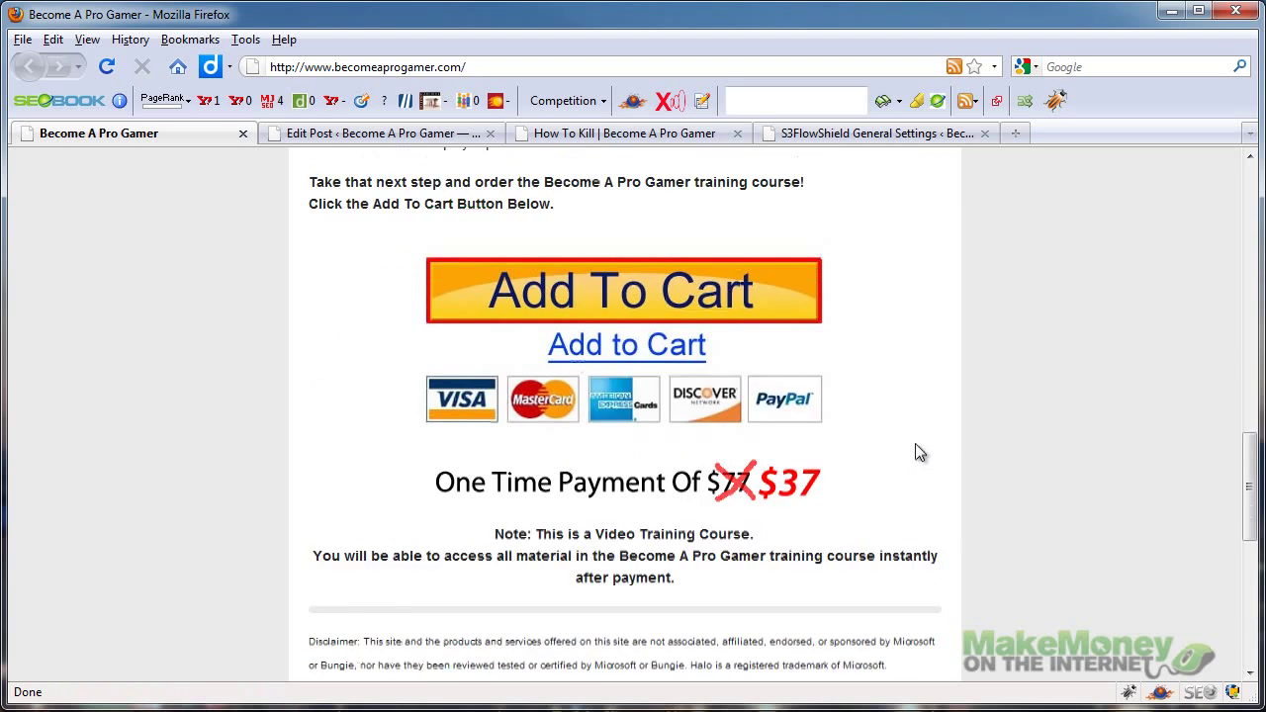
pyautogui.scroll(10, 997, 443)
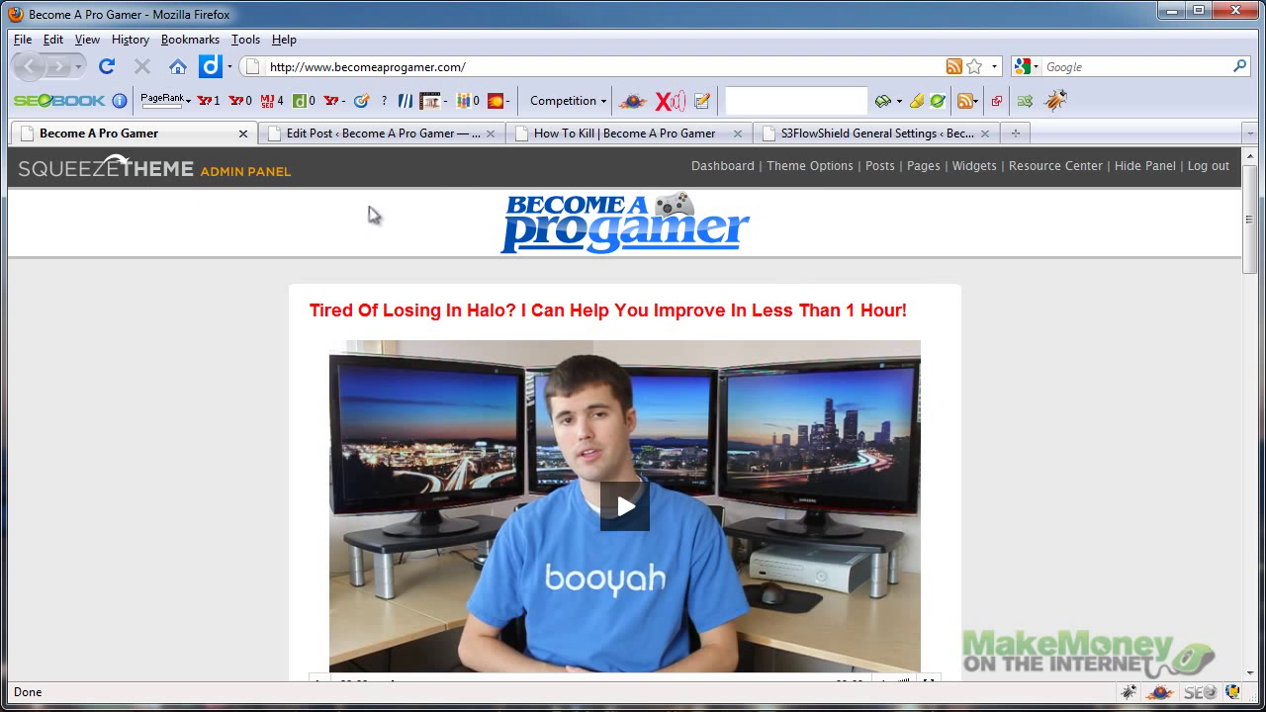
# - Show the How To Kill post in the WordPress editor and examine the [ismember] tags enclosing its content
pyautogui.click(328, 141)
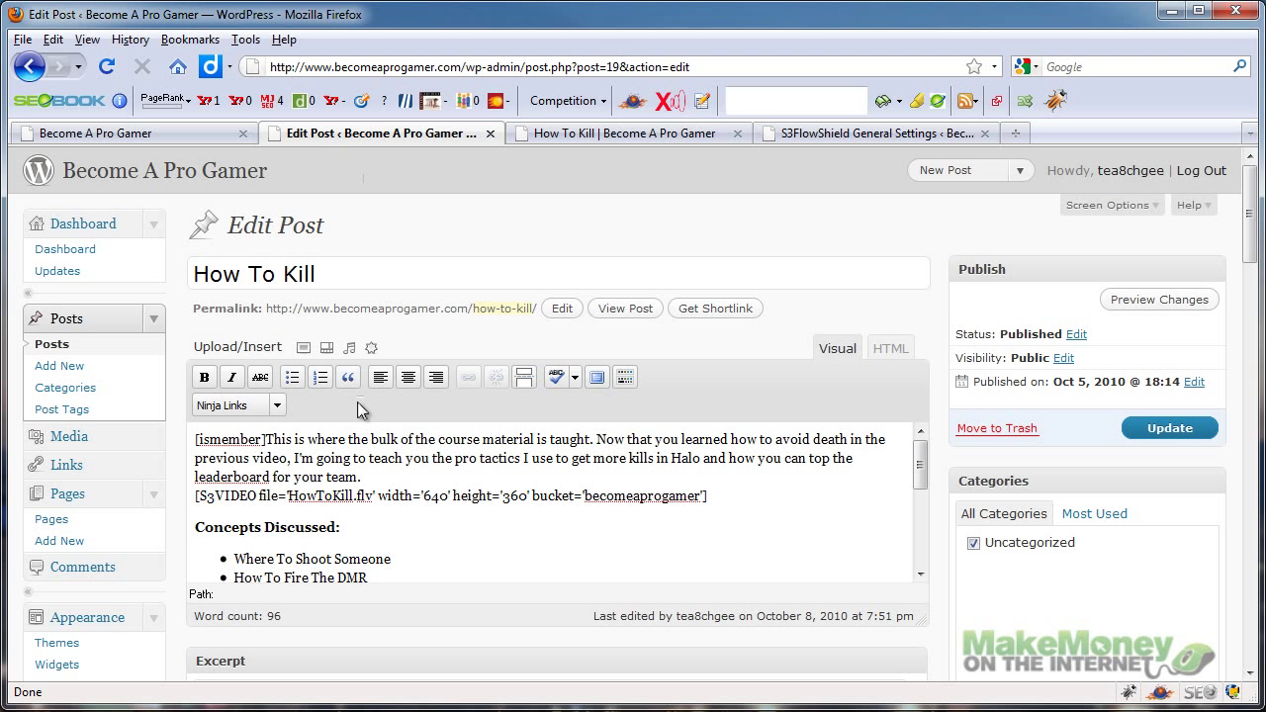
pyautogui.moveTo(268, 440); pyautogui.dragTo(193, 440)
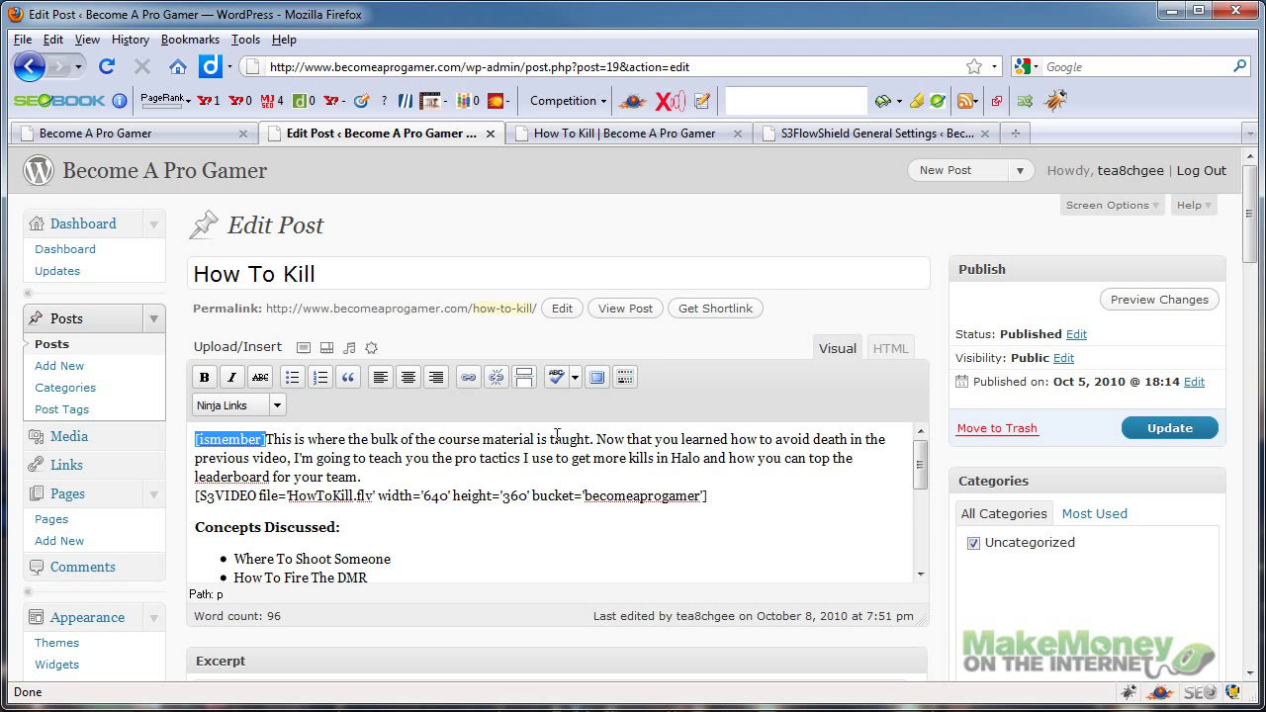
pyautogui.scroll(-8, 523, 449)
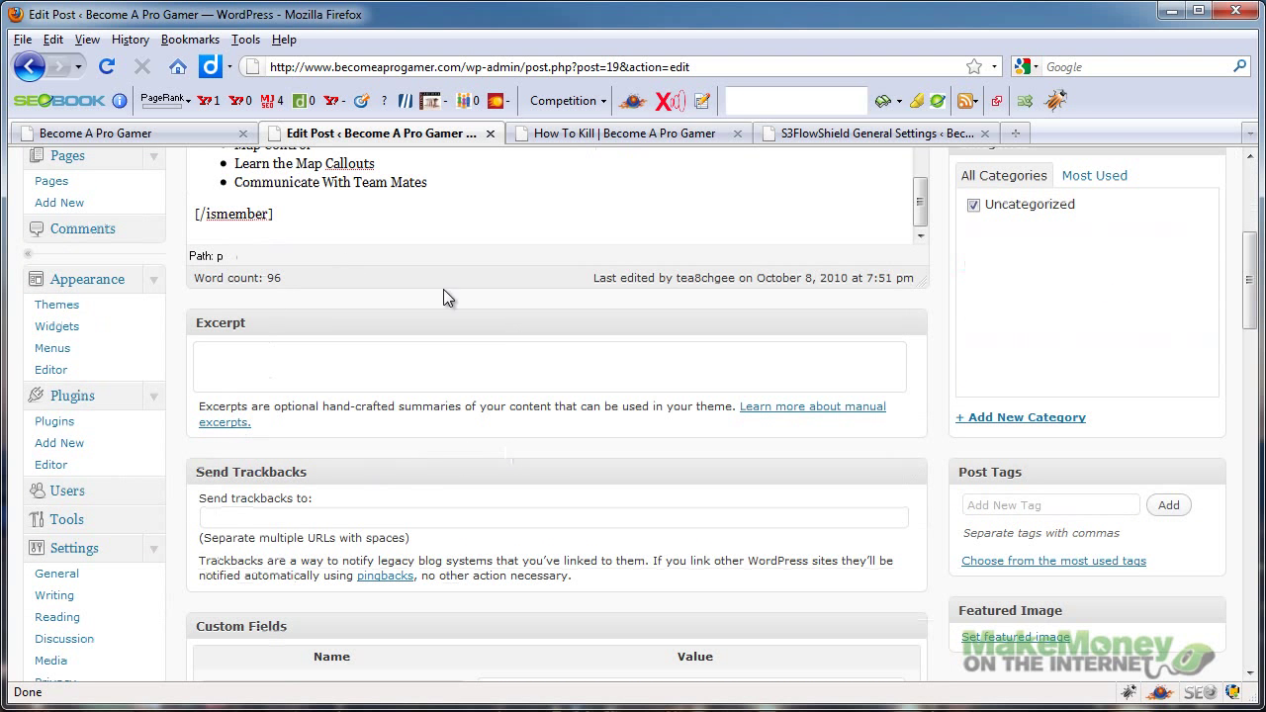
pyautogui.scroll(6, 444, 289)
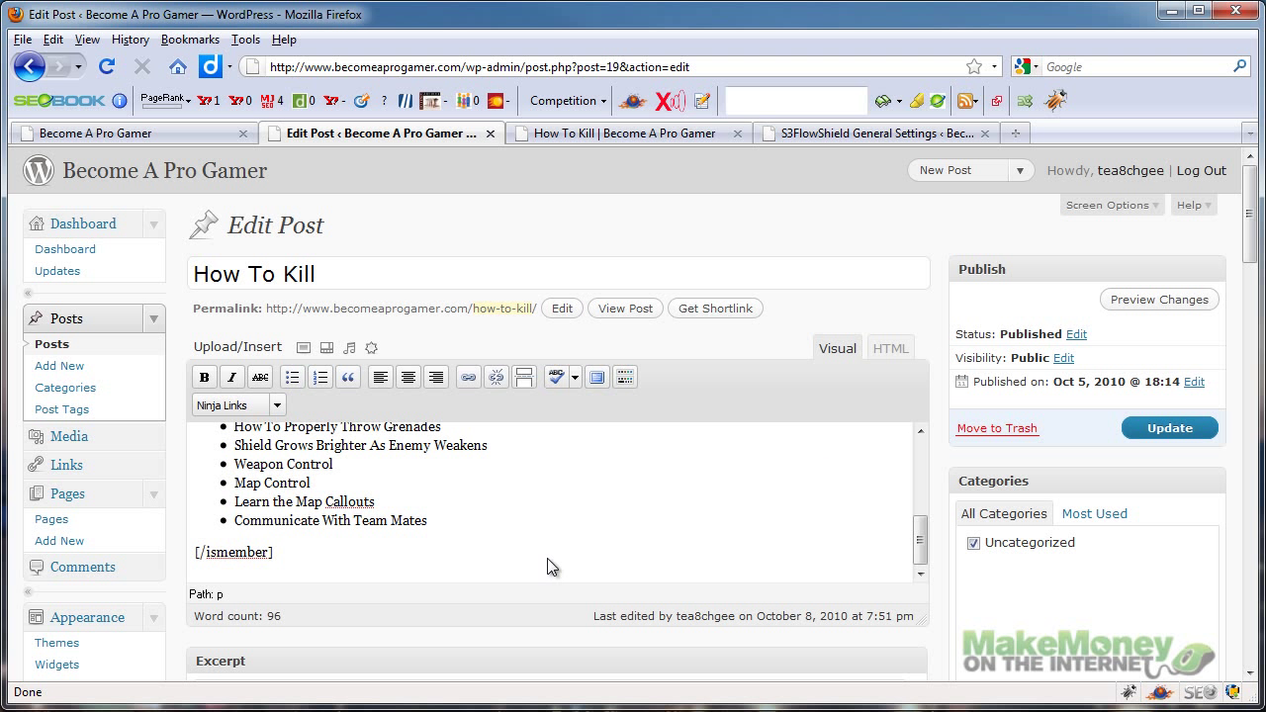
pyautogui.scroll(5, 440, 534)
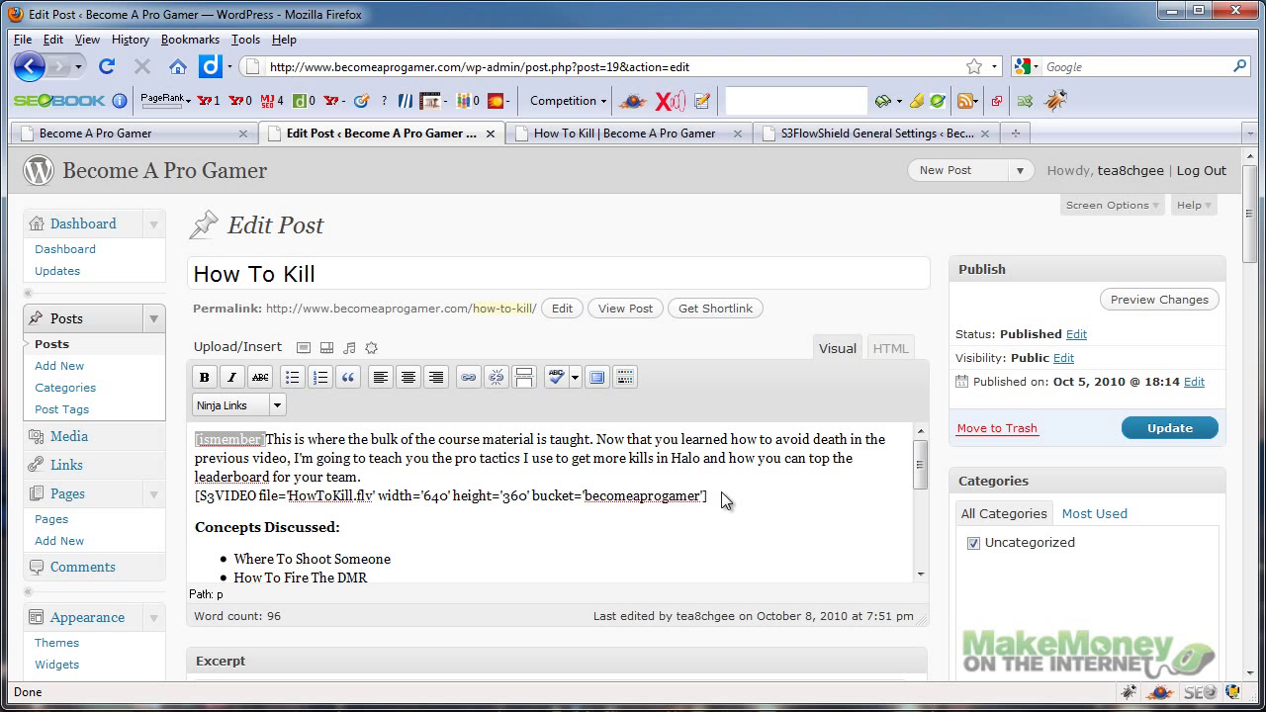
# - Review the S3FlowShield General Settings from the registration and Amazon AWS keys through the Alternate Feed Text option
pyautogui.click(817, 136)
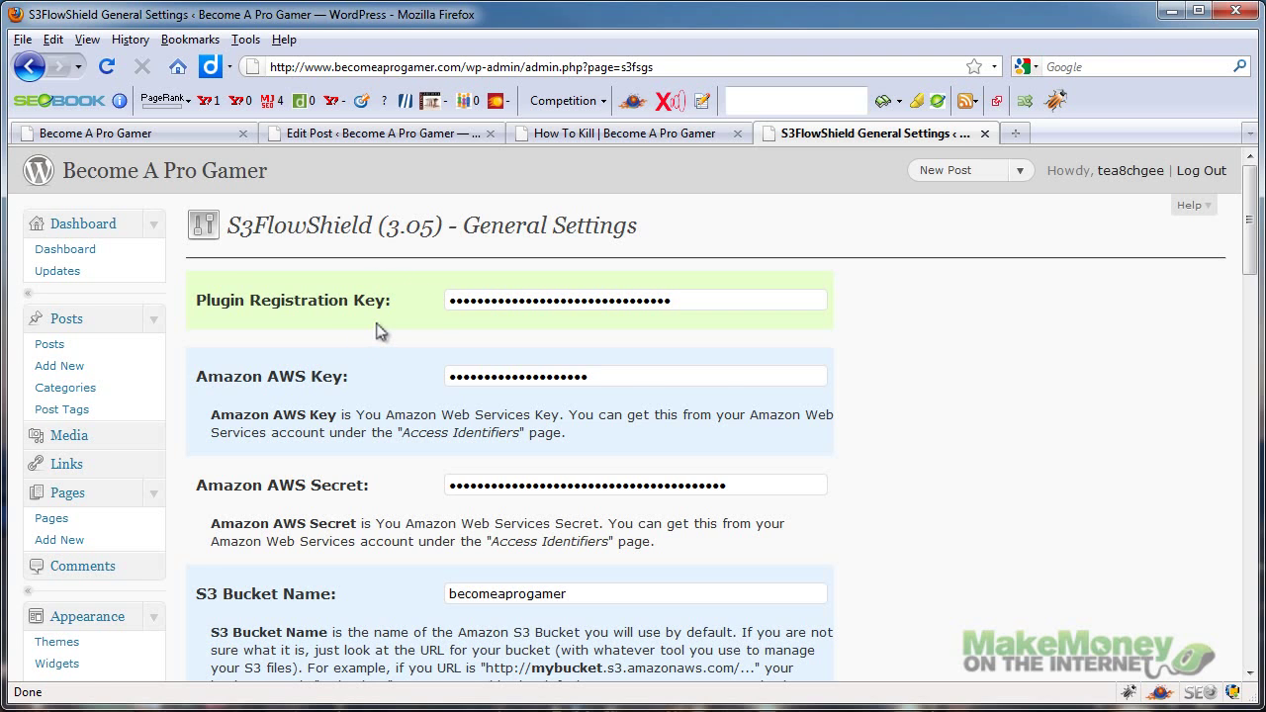
pyautogui.scroll(-3, 378, 331)
pyautogui.scroll(-15, 376, 329)
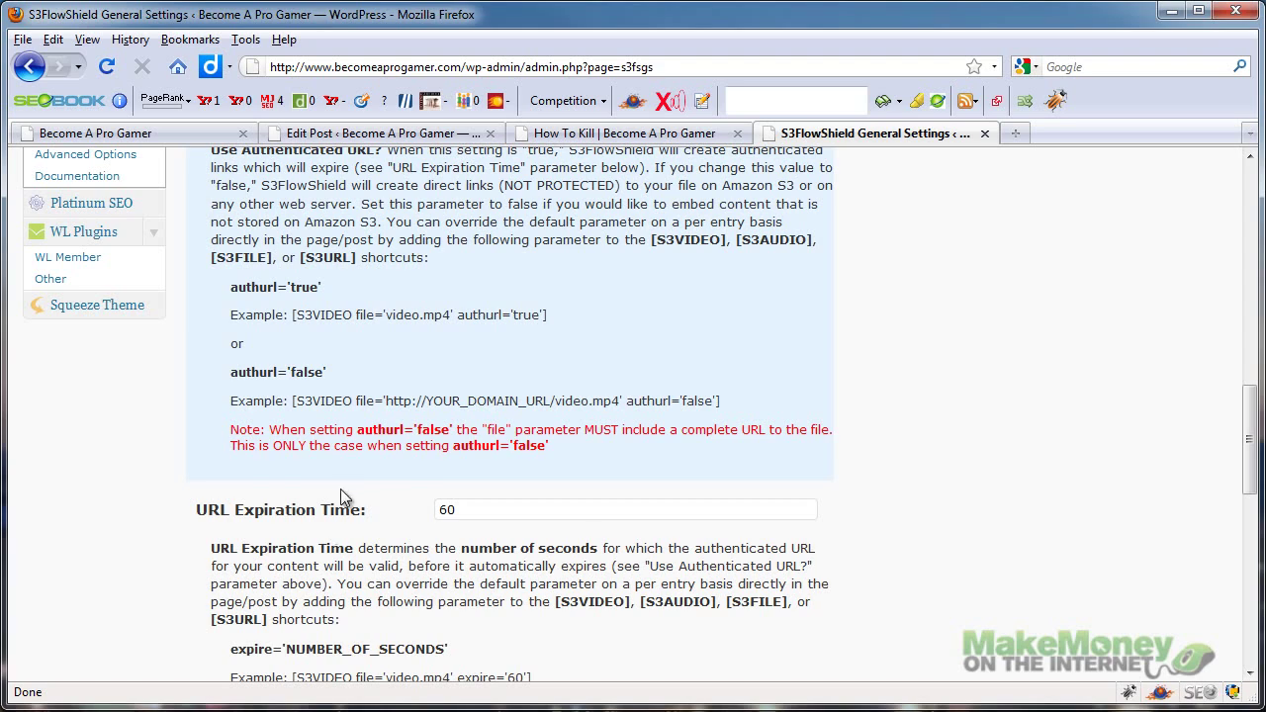
pyautogui.scroll(-10, 416, 462)
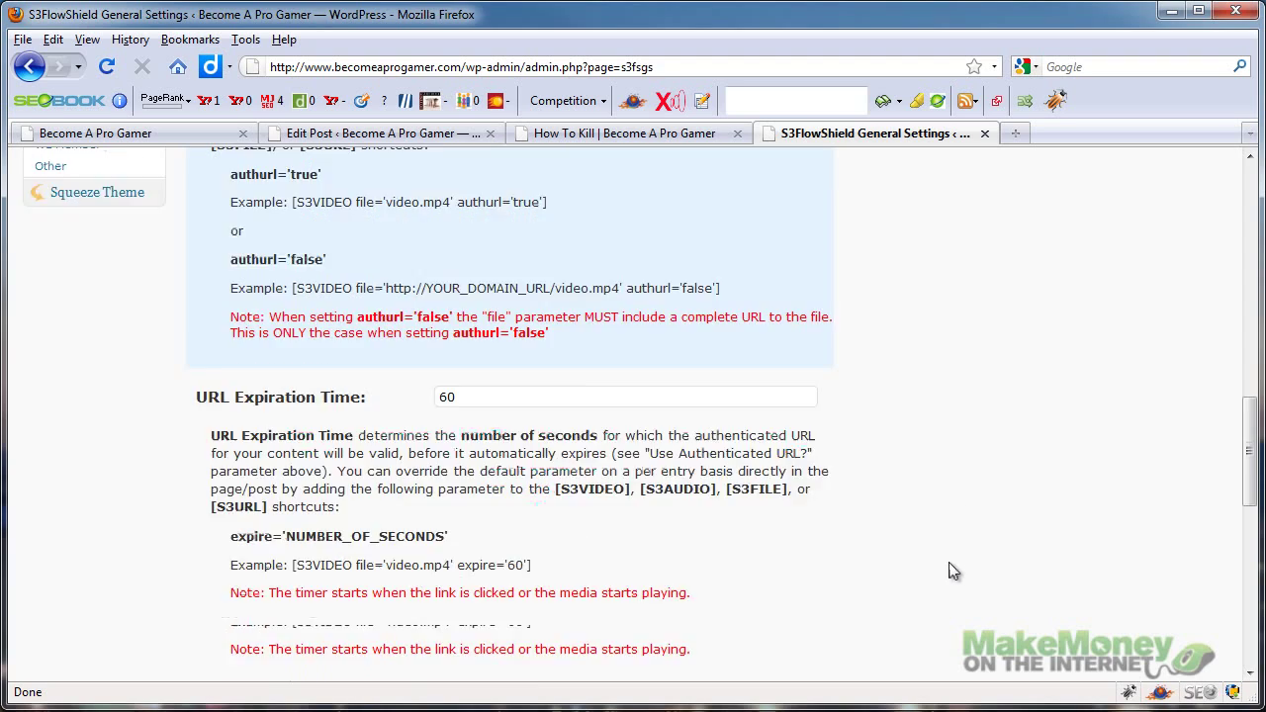
pyautogui.scroll(-4, 860, 423)
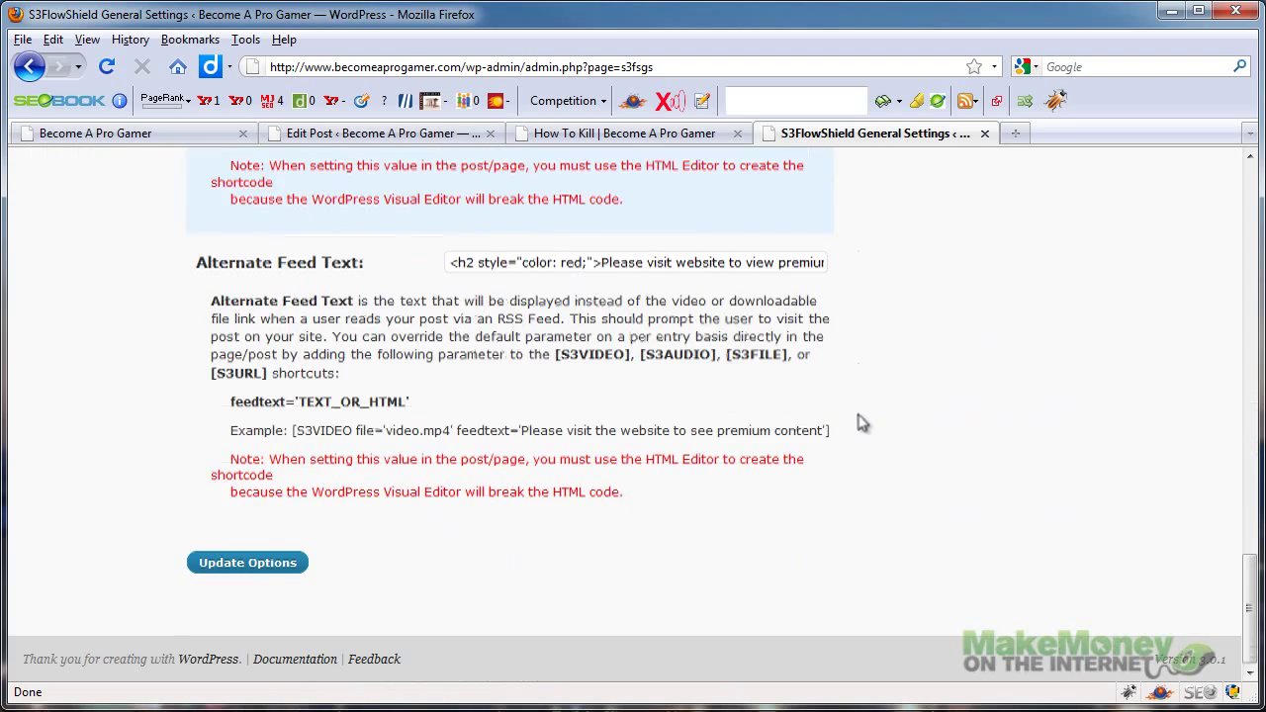
pyautogui.scroll(20, 859, 435)
pyautogui.scroll(10, 859, 465)
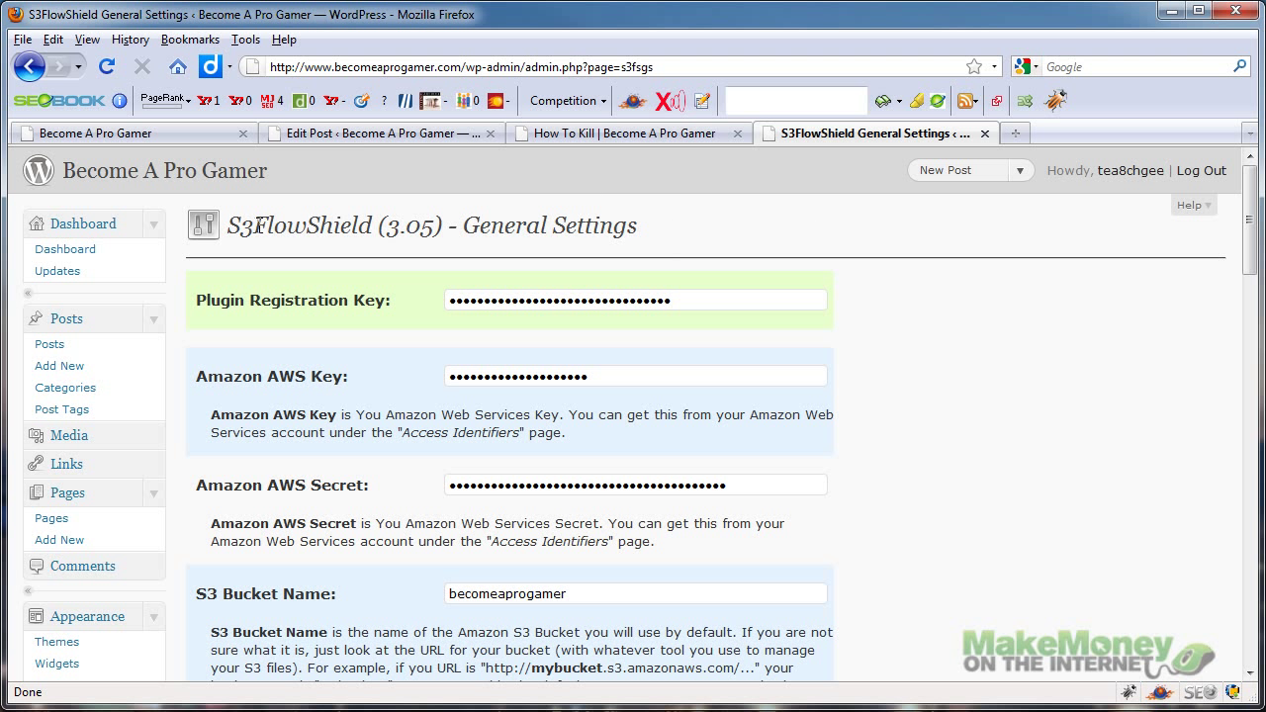
# - Highlight the S3VIDEO shortcode for HowToKill.flv in the How To Kill post and view the published lesson page
pyautogui.click(396, 137)
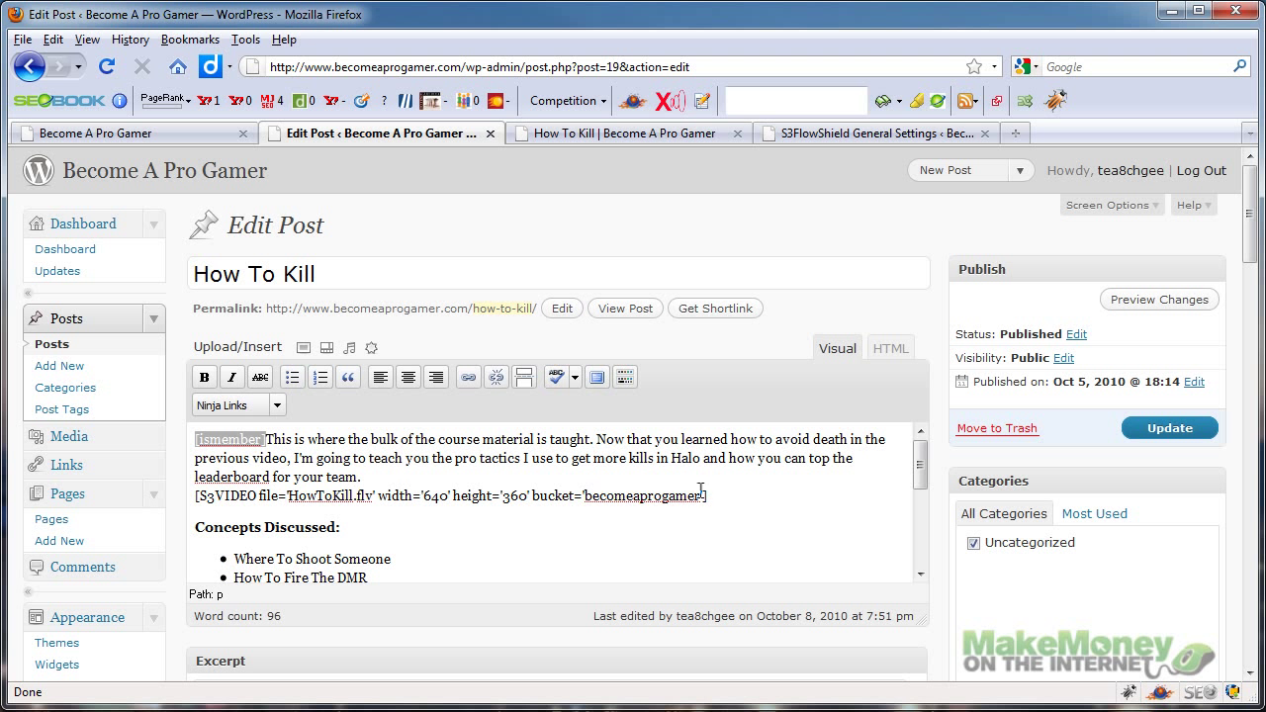
pyautogui.moveTo(708, 495); pyautogui.dragTo(186, 497)
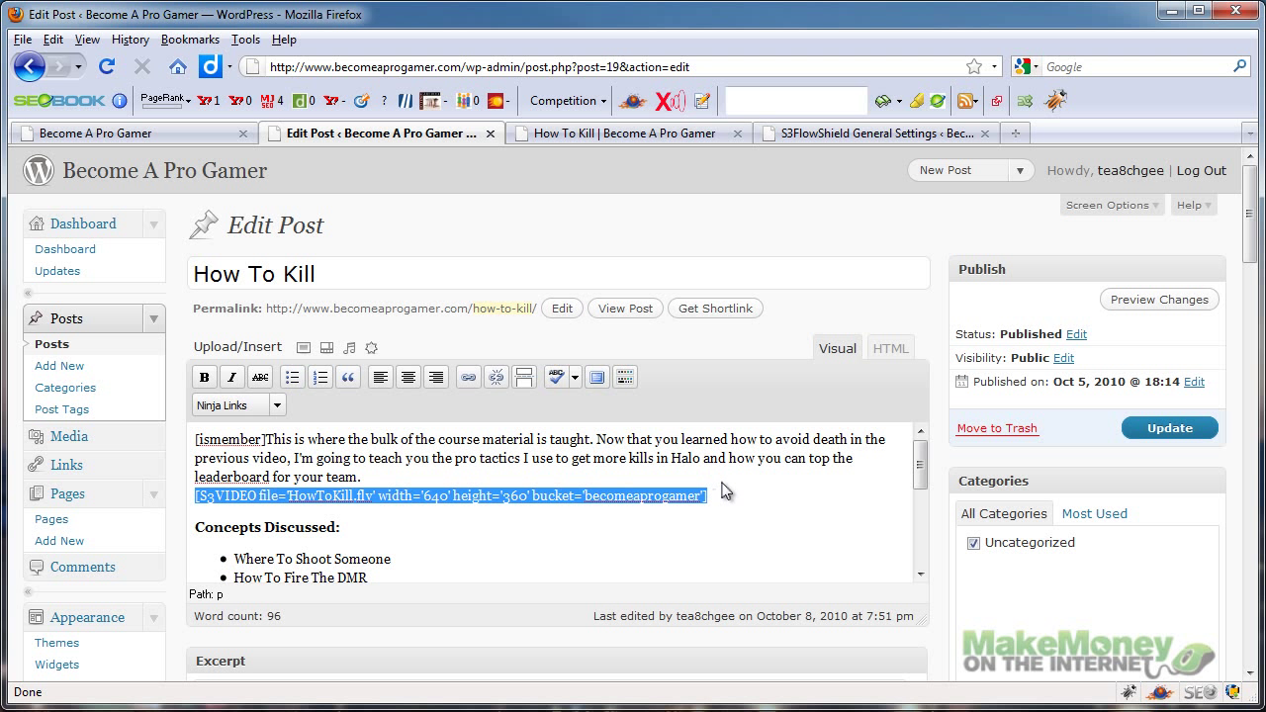
pyautogui.scroll(-1, 710, 484)
pyautogui.scroll(-2, 710, 484)
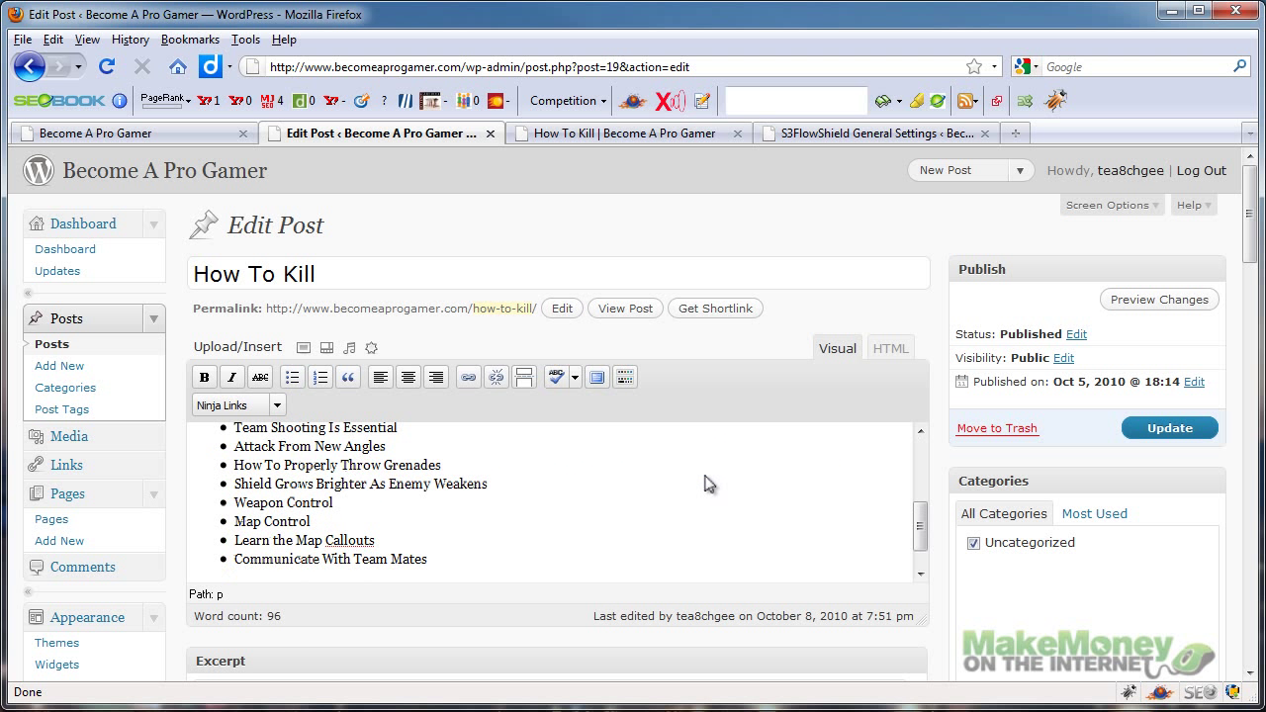
pyautogui.scroll(4, 706, 480)
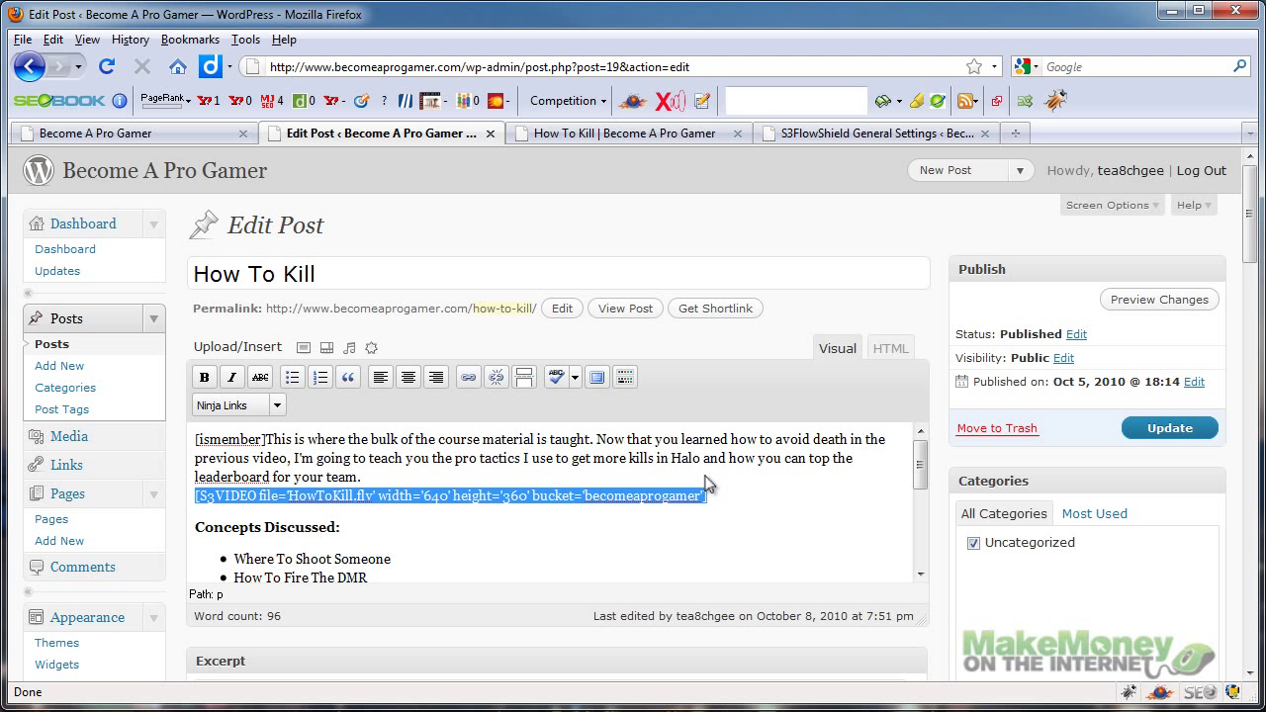
pyautogui.click(615, 138)
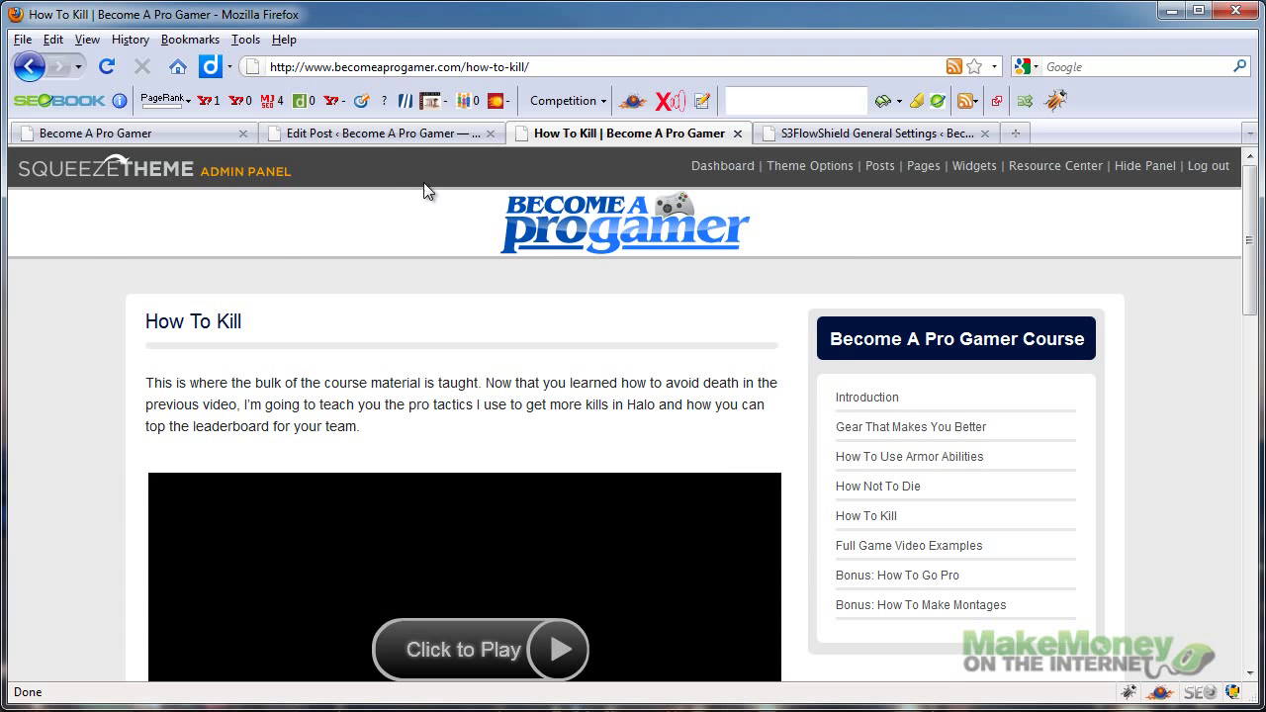
# - Inspect the WishList Member content protection settings of the How To Kill post in the WordPress editor
pyautogui.click(391, 136)
pyautogui.scroll(-5, 1061, 465)
pyautogui.scroll(-5, 1062, 472)
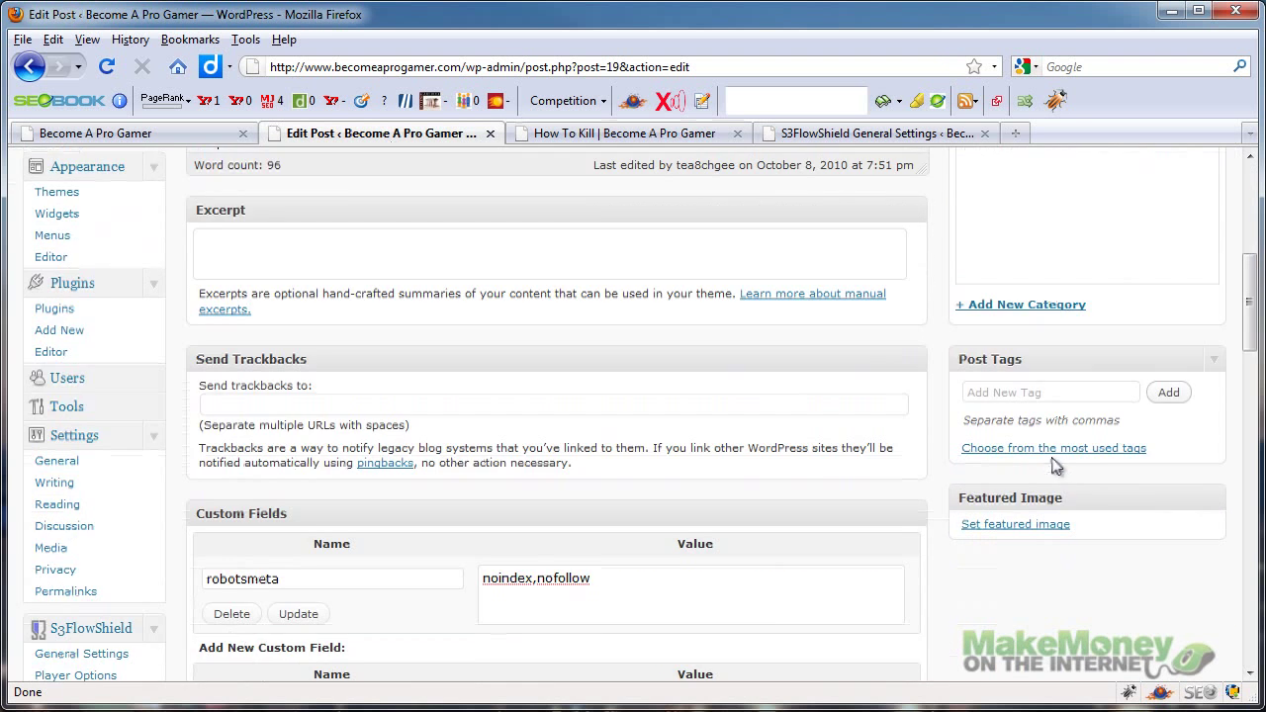
pyautogui.scroll(-10, 999, 505)
pyautogui.scroll(10, 994, 509)
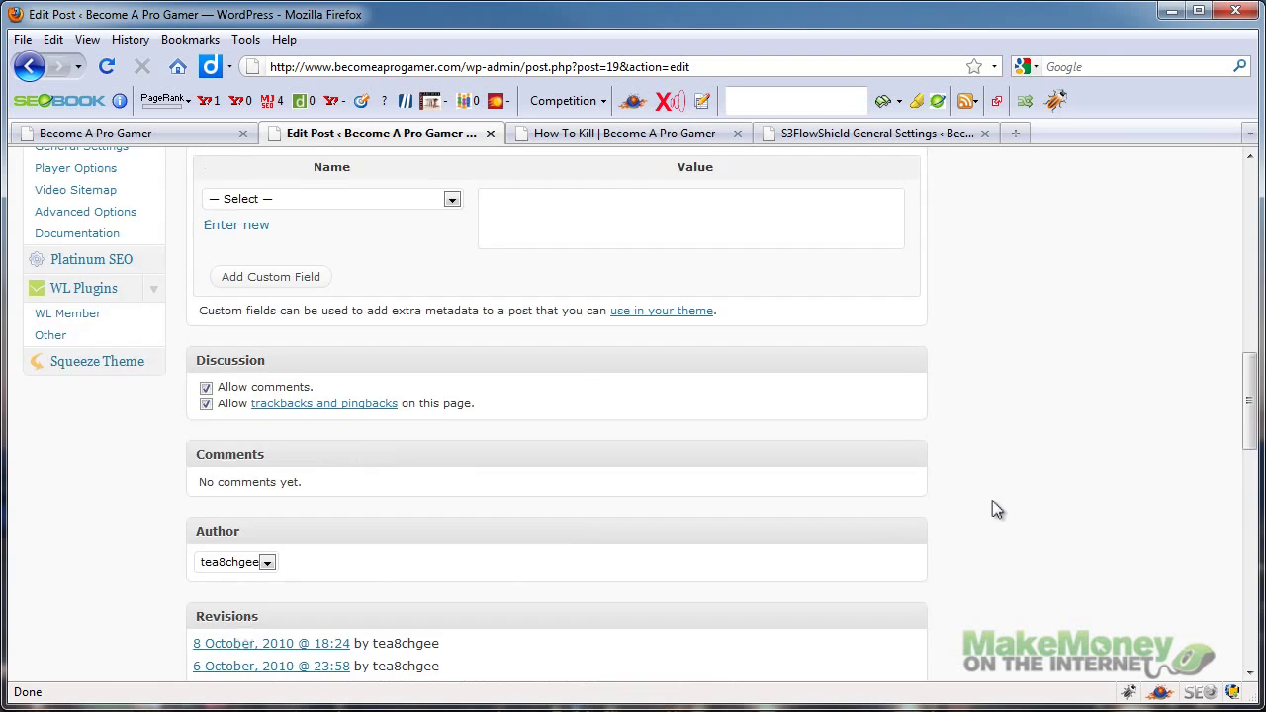
pyautogui.scroll(-8, 912, 487)
pyautogui.scroll(-5, 912, 487)
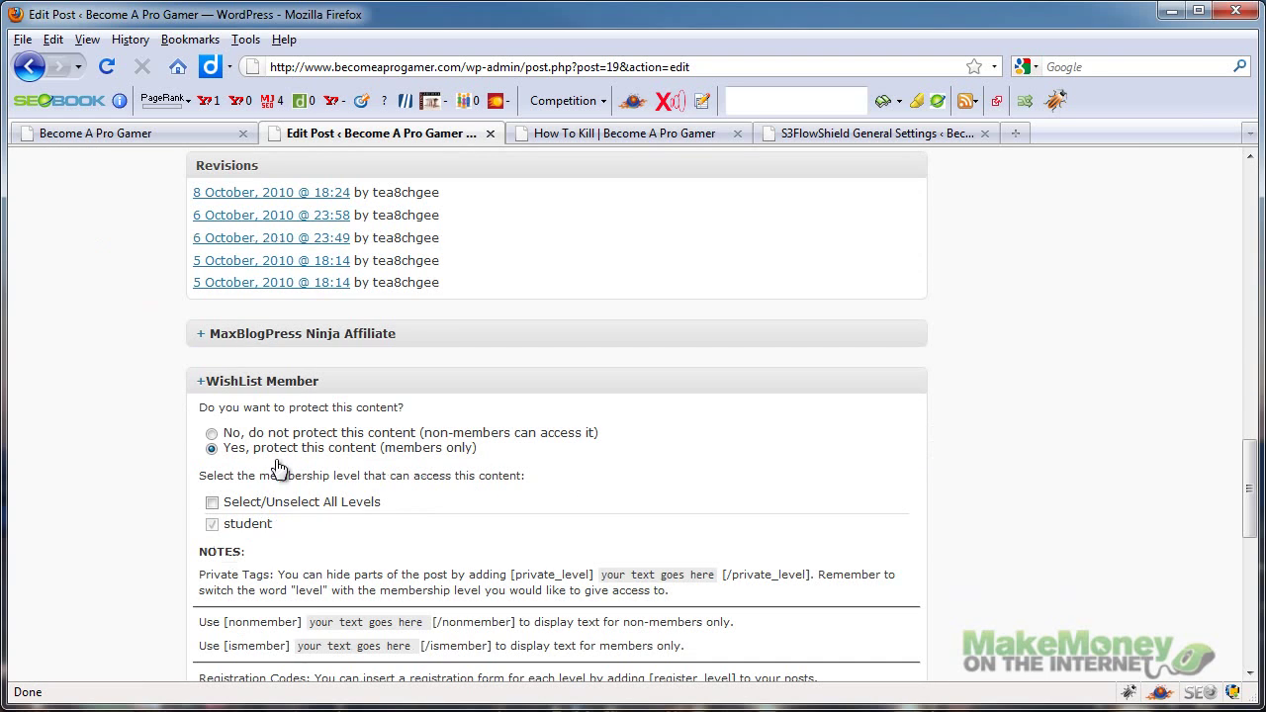
# - Look over the published How To Kill lesson, including its video player, concepts list and course navigation
pyautogui.click(627, 133)
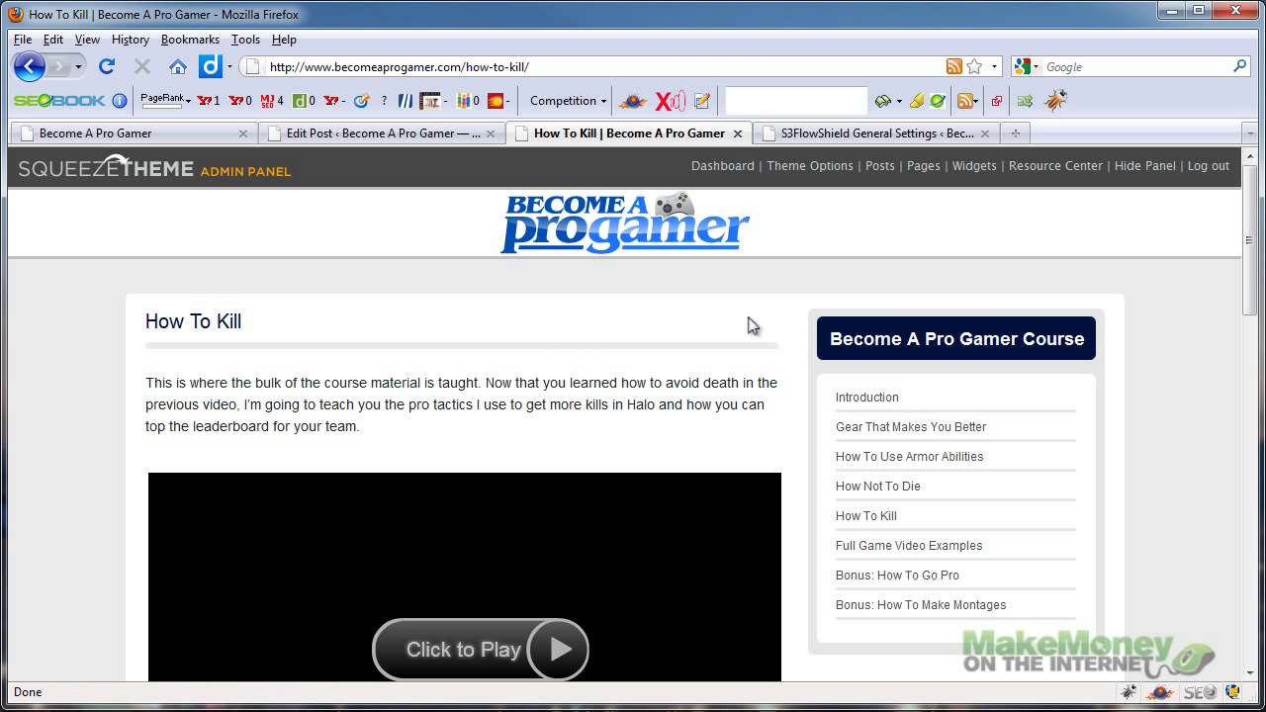
pyautogui.scroll(-15, 689, 341)
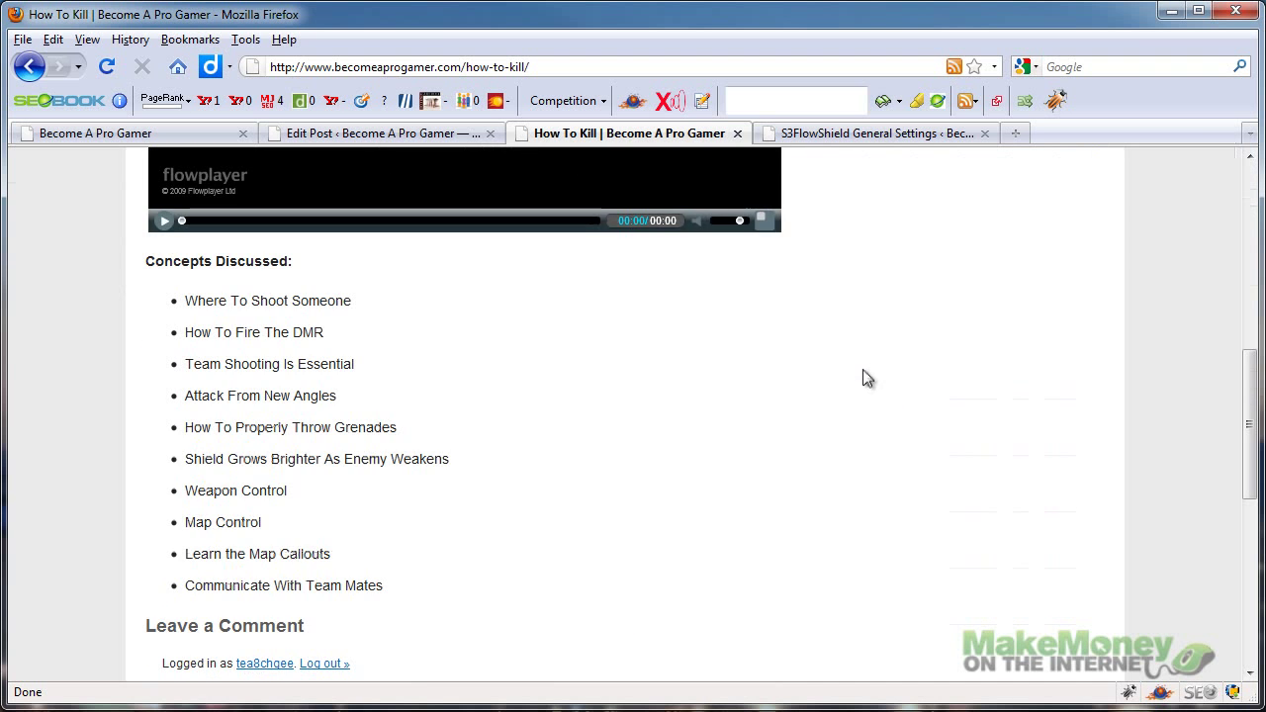
pyautogui.scroll(20, 837, 362)
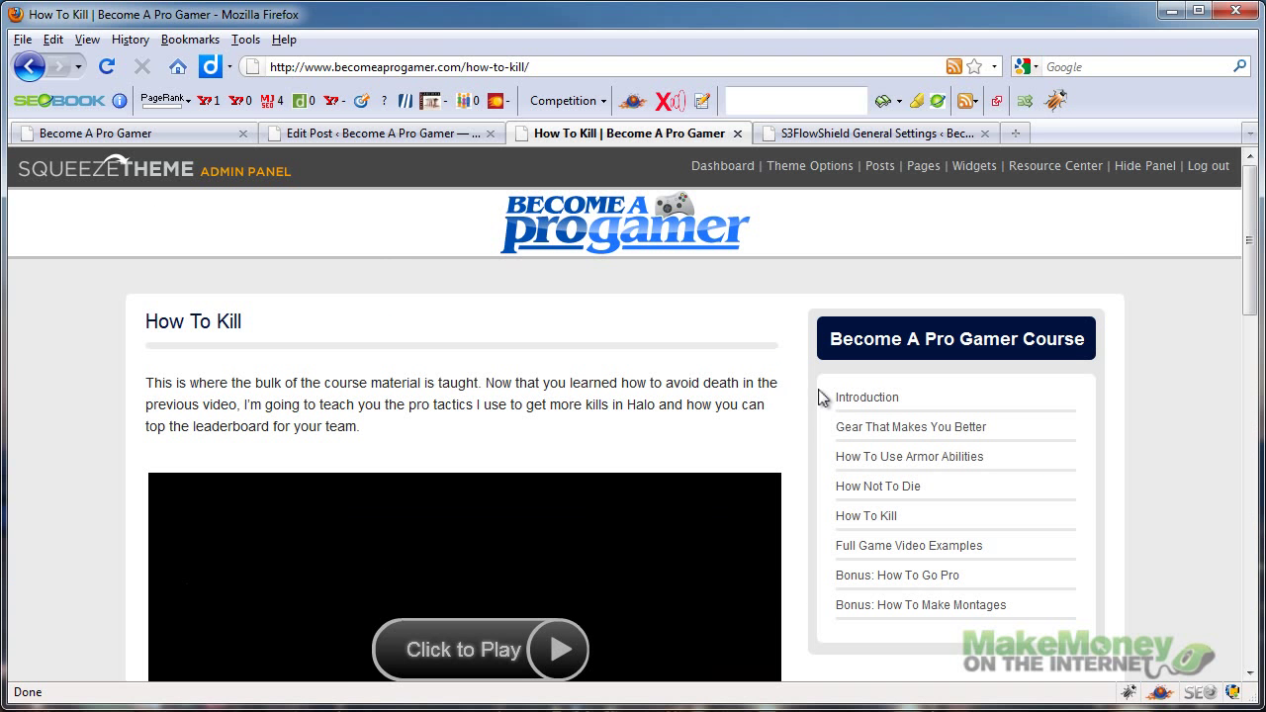
# - Open the Affiliates page from the sales page footer and review its sign-up form and reasons to join
pyautogui.click(158, 132)
pyautogui.scroll(-15, 1009, 446)
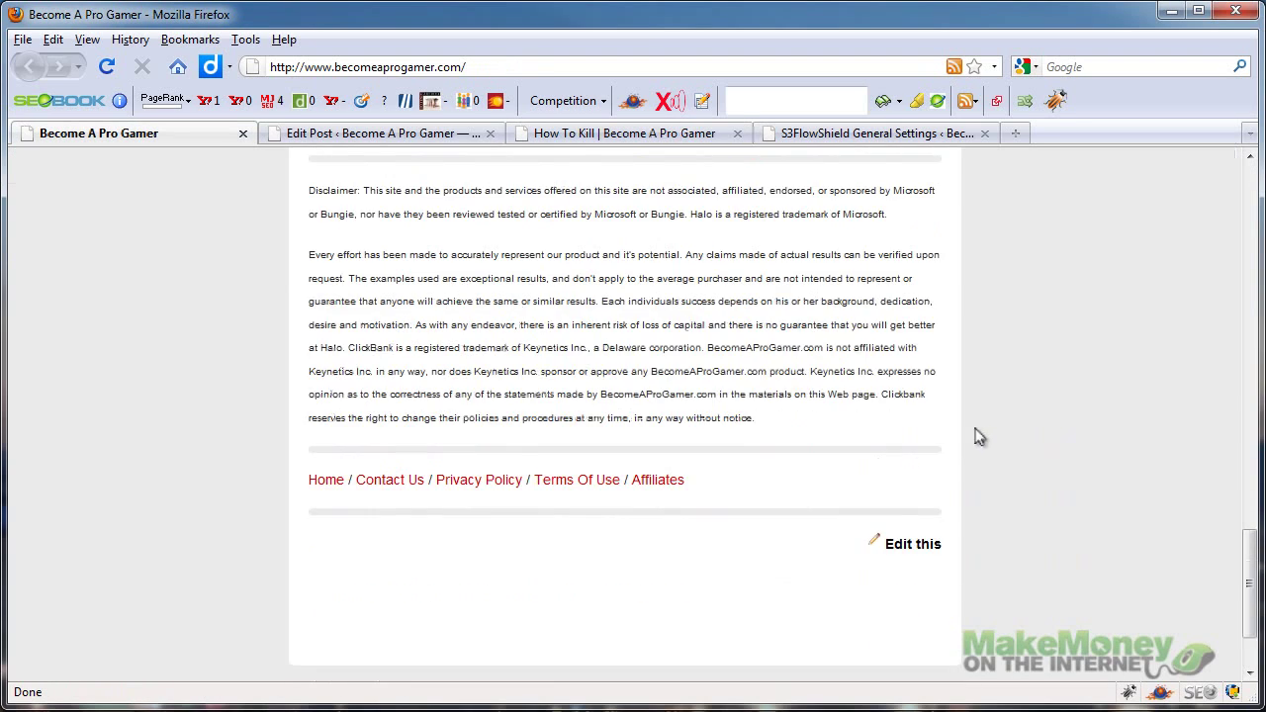
pyautogui.click(672, 366)
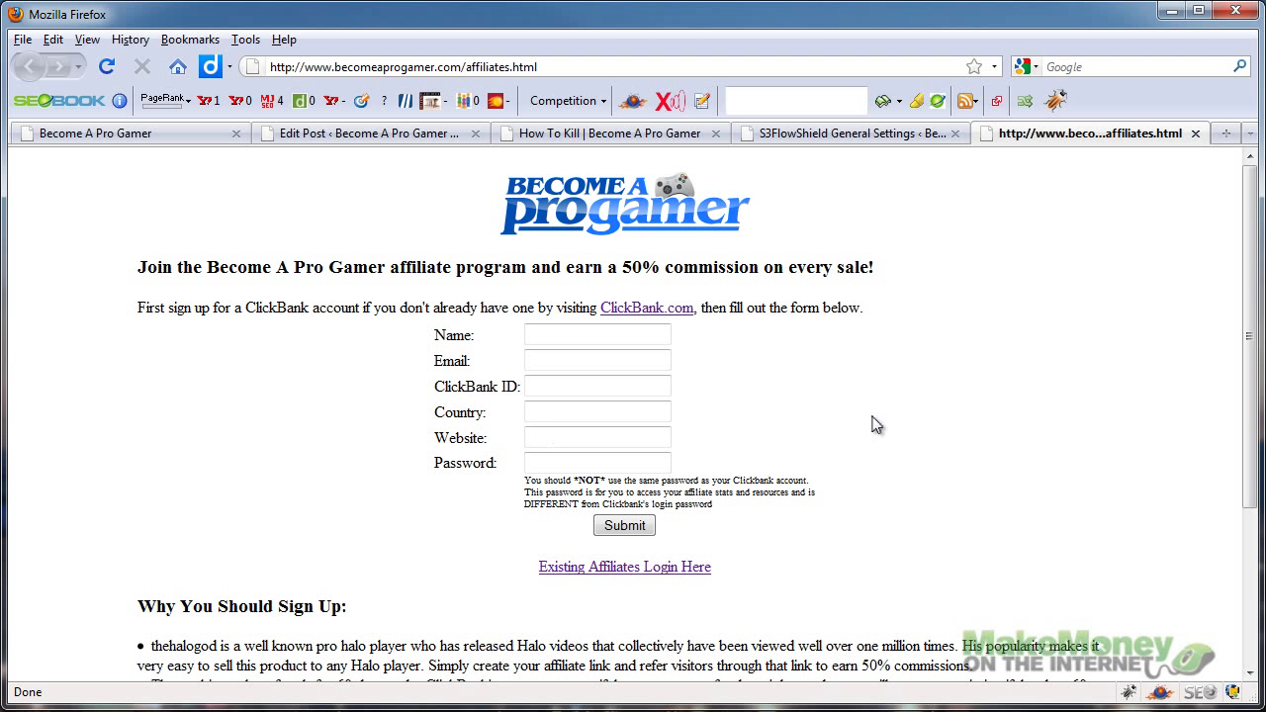
pyautogui.scroll(-4, 853, 416)
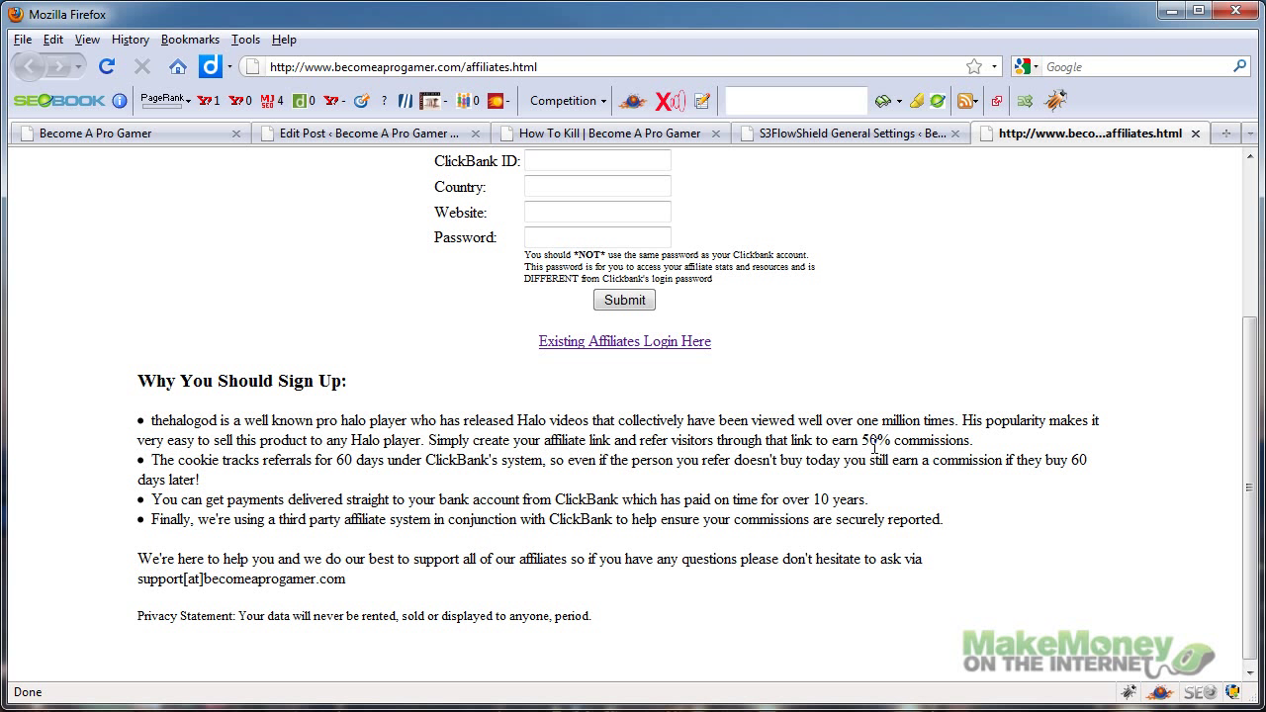
pyautogui.scroll(5, 939, 425)
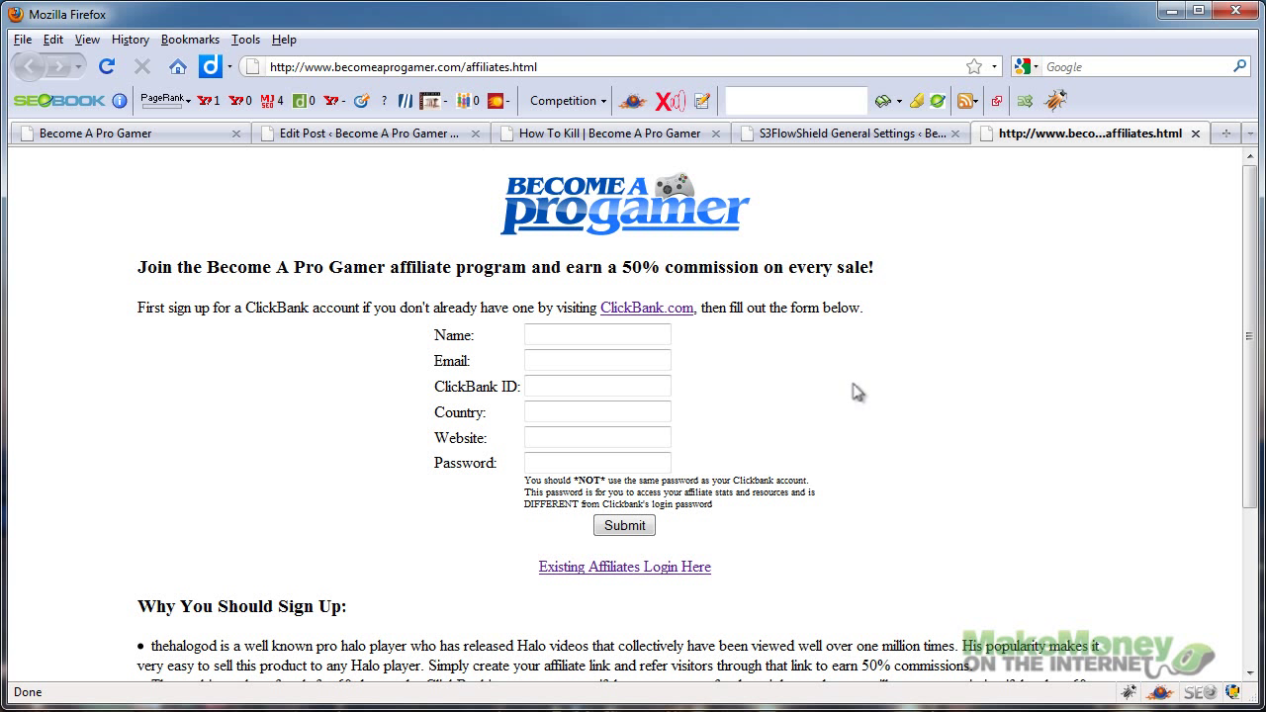
# - Return to the S3FlowShield General Settings page in the WordPress admin
pyautogui.click(806, 137)
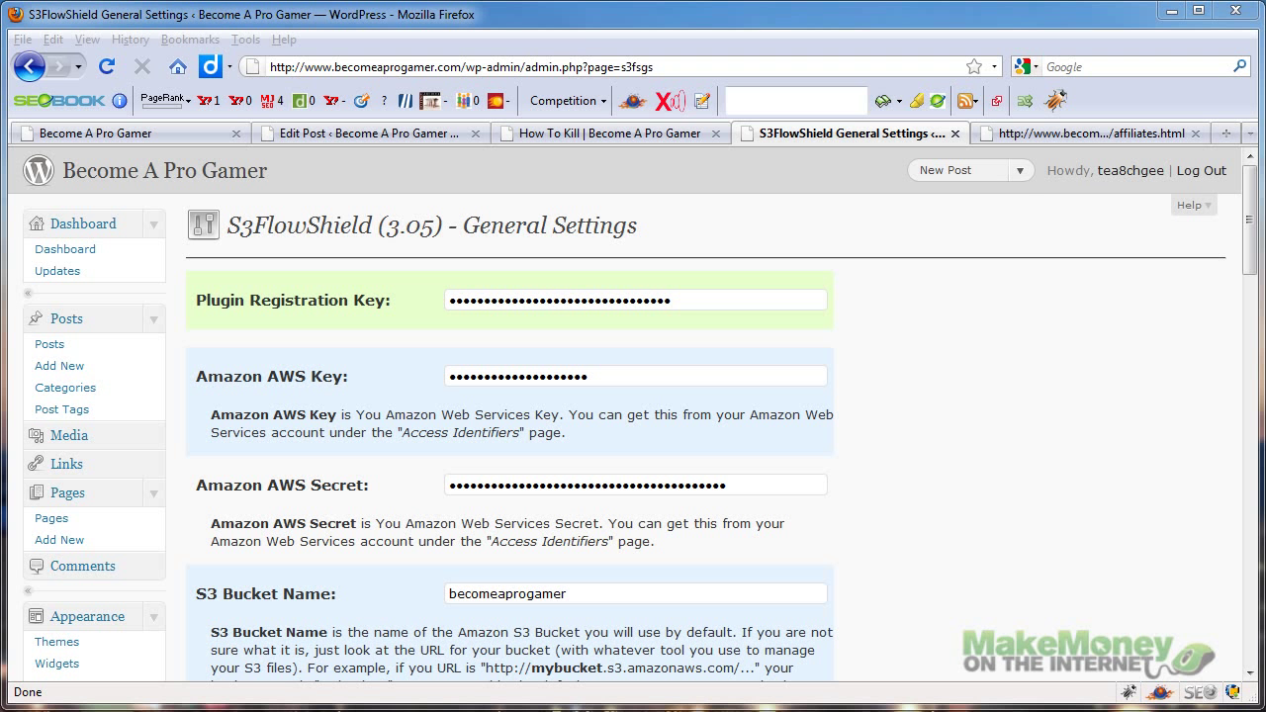
pyautogui.click(945, 322)
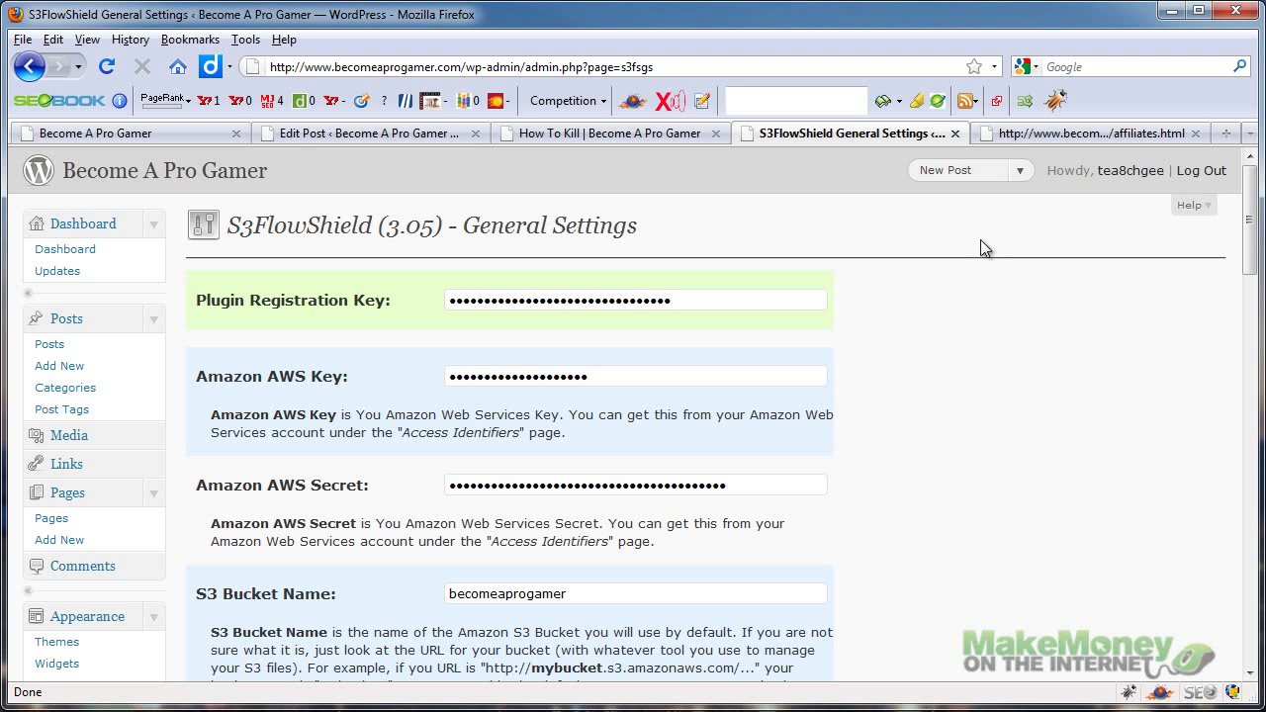
# - Return to the Become A Pro Gamer sales page and look over its course outline, headline, sales video and introductory letter
pyautogui.click(201, 136)
pyautogui.scroll(10, 557, 305)
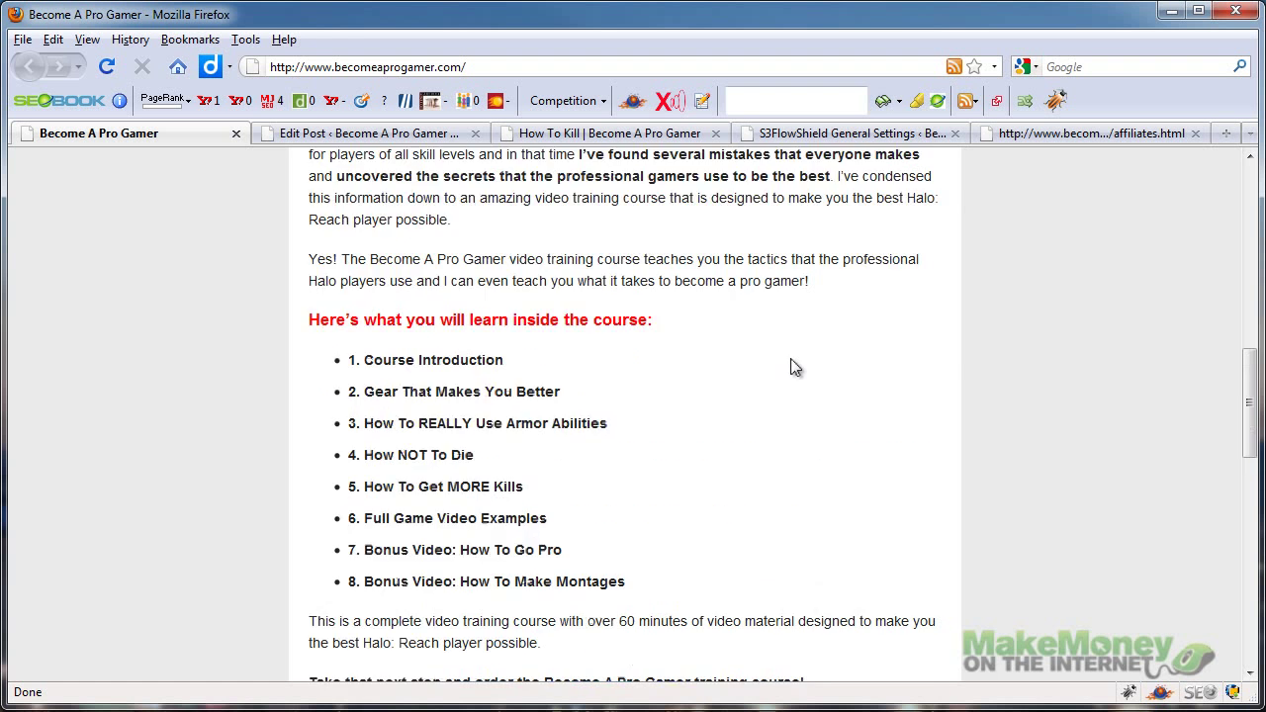
pyautogui.scroll(8, 794, 366)
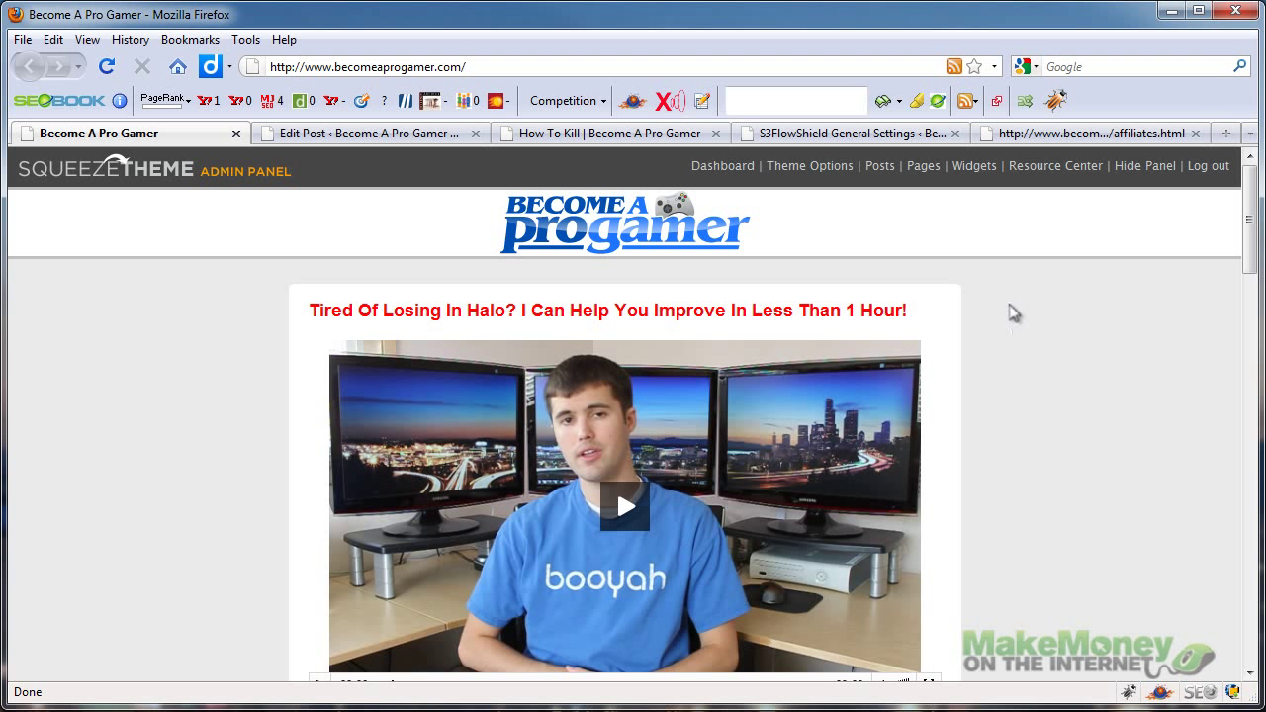
pyautogui.scroll(-5, 1006, 307)
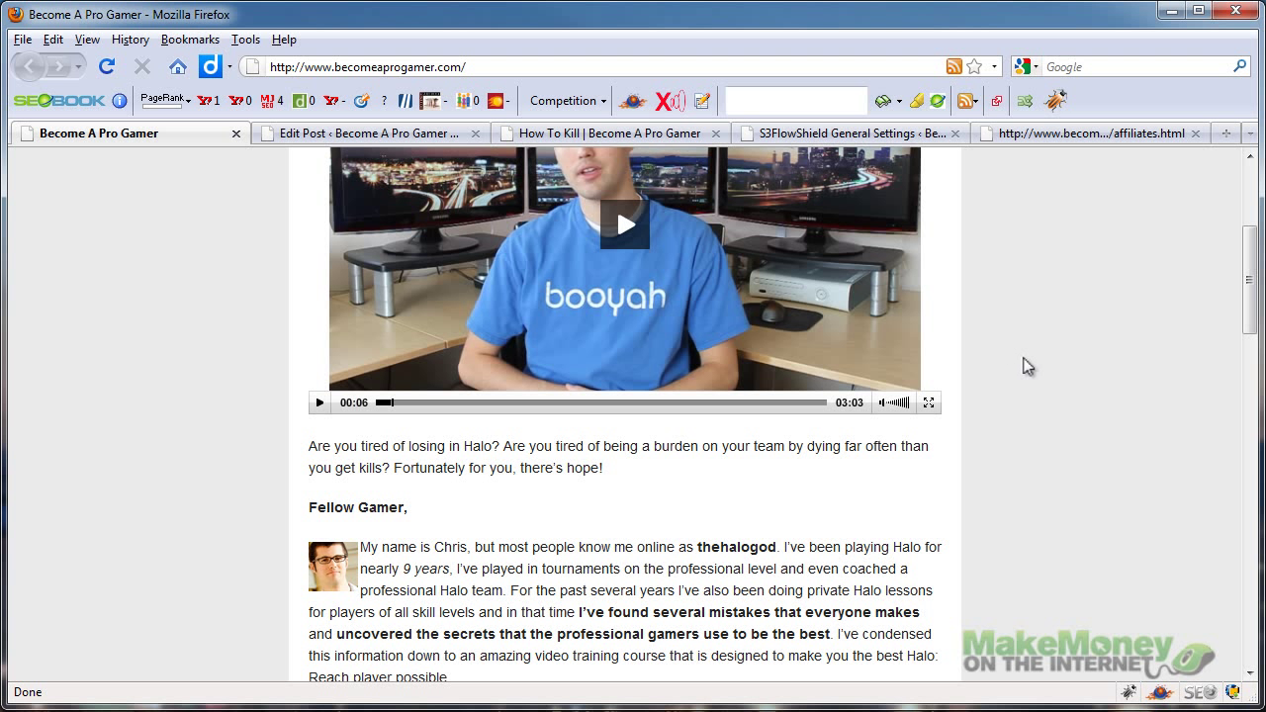
pyautogui.scroll(5, 1023, 362)
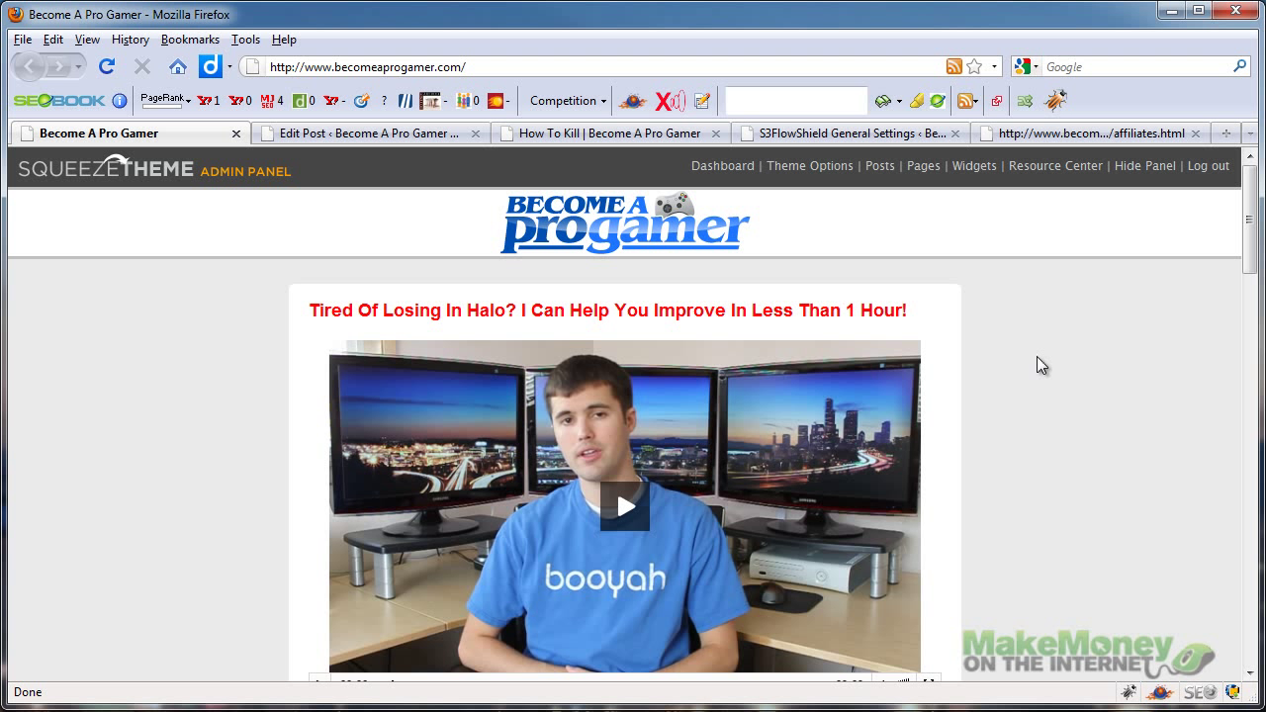
pyautogui.scroll(-6, 1037, 358)
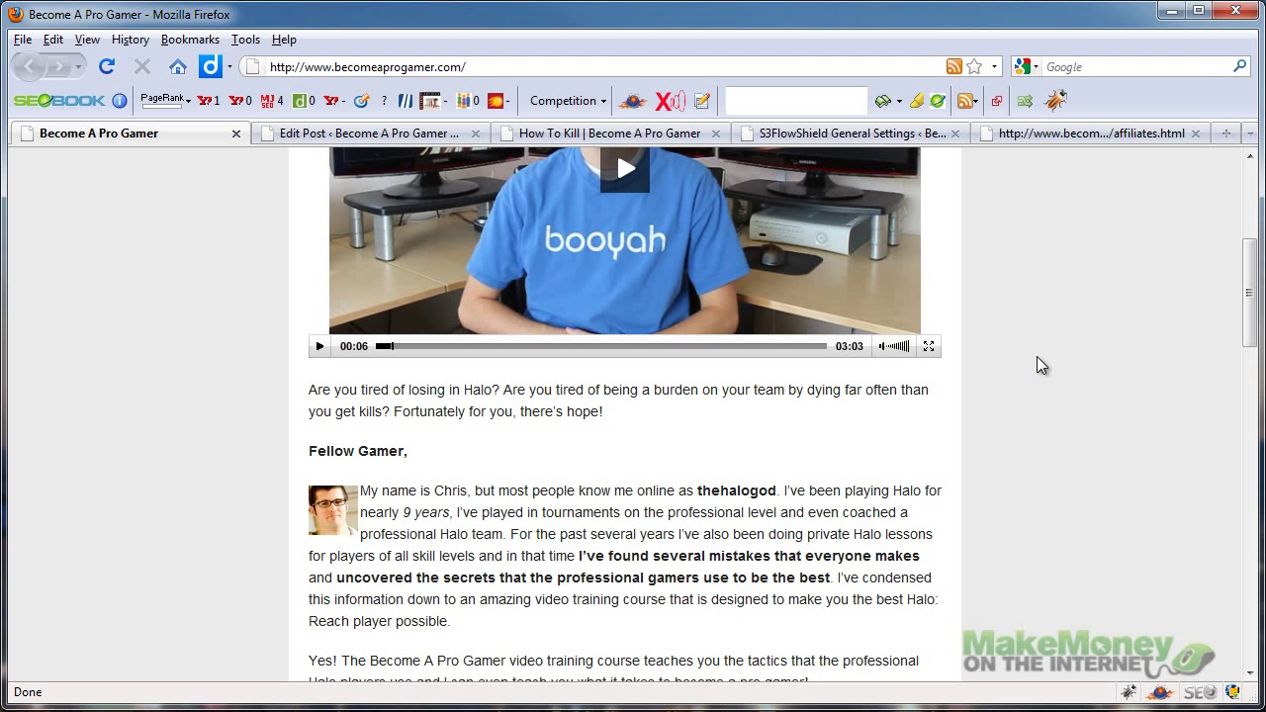
pyautogui.scroll(6, 1036, 358)
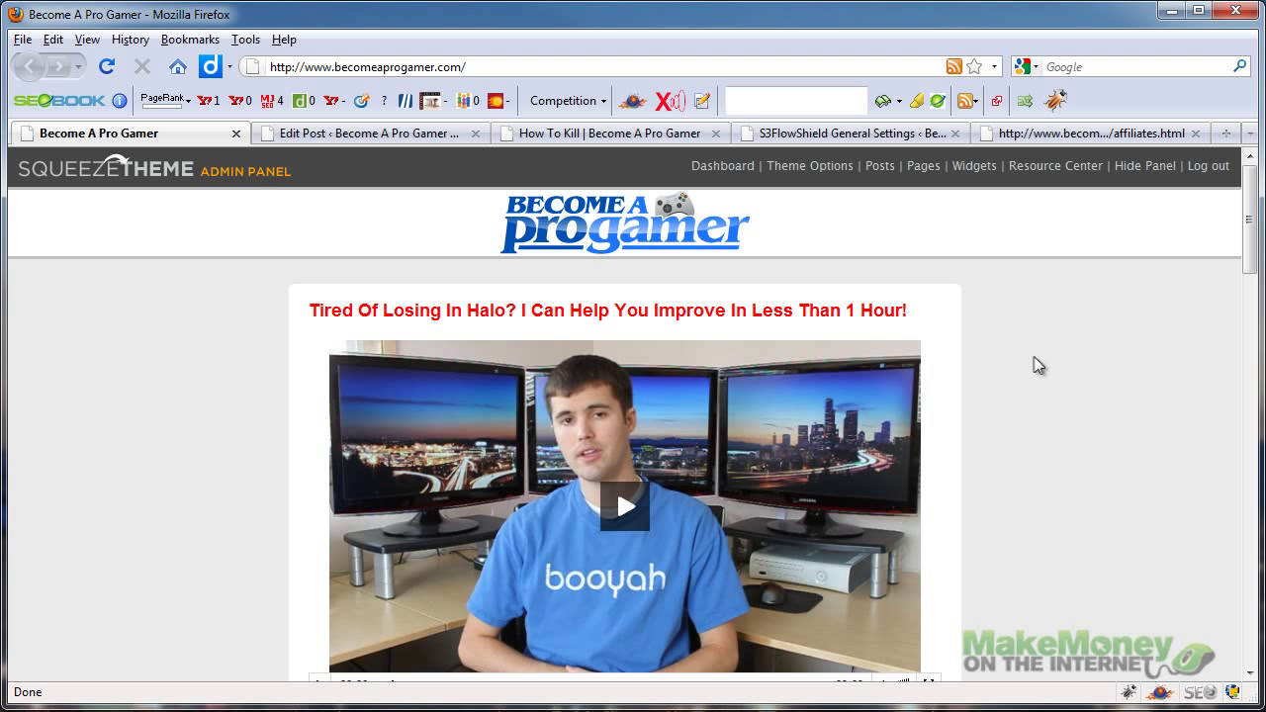
# - Look over the How To Kill post's custom fields and surrounding options in the WordPress editor, and return to the sales page
pyautogui.click(391, 134)
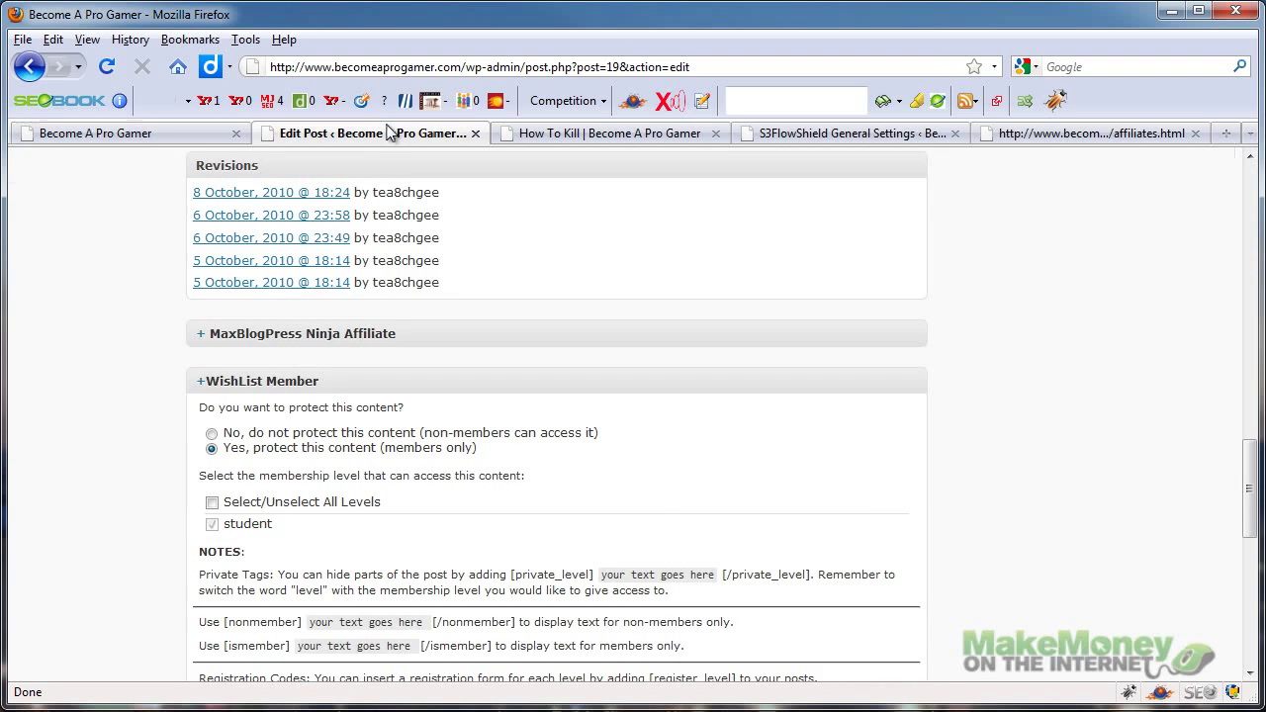
pyautogui.scroll(15, 952, 373)
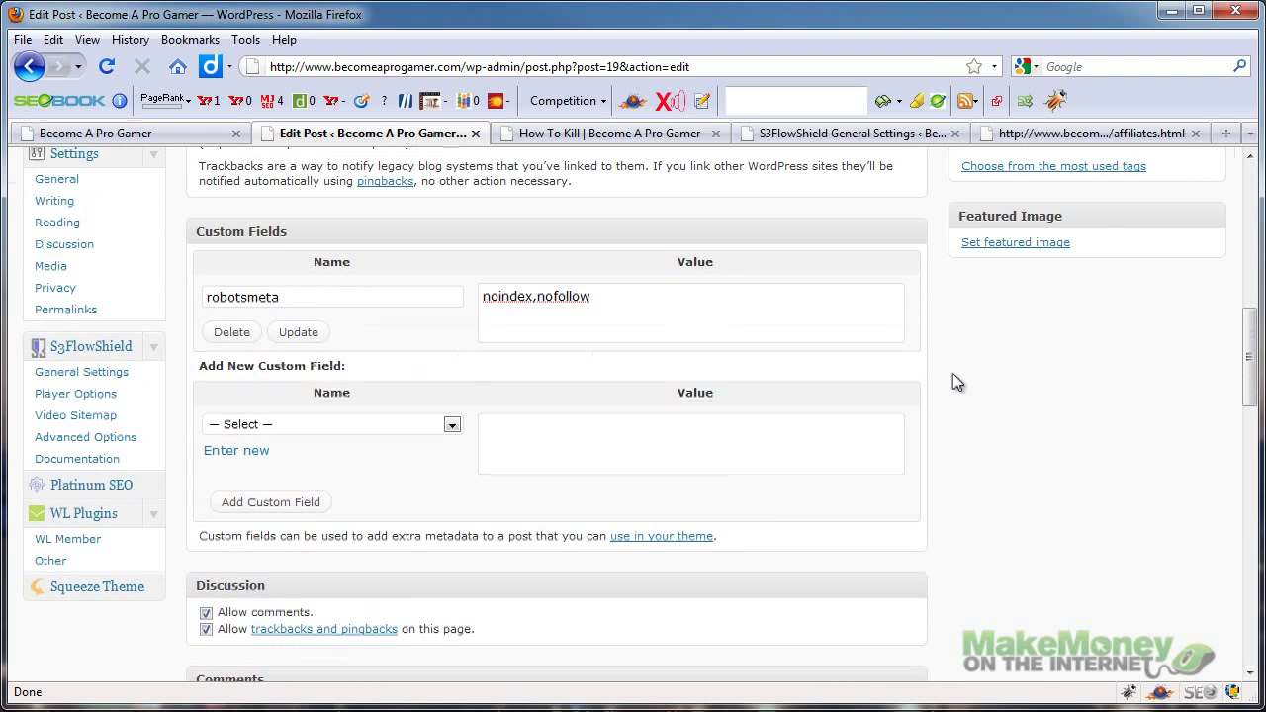
pyautogui.scroll(3, 940, 376)
pyautogui.scroll(-5, 940, 376)
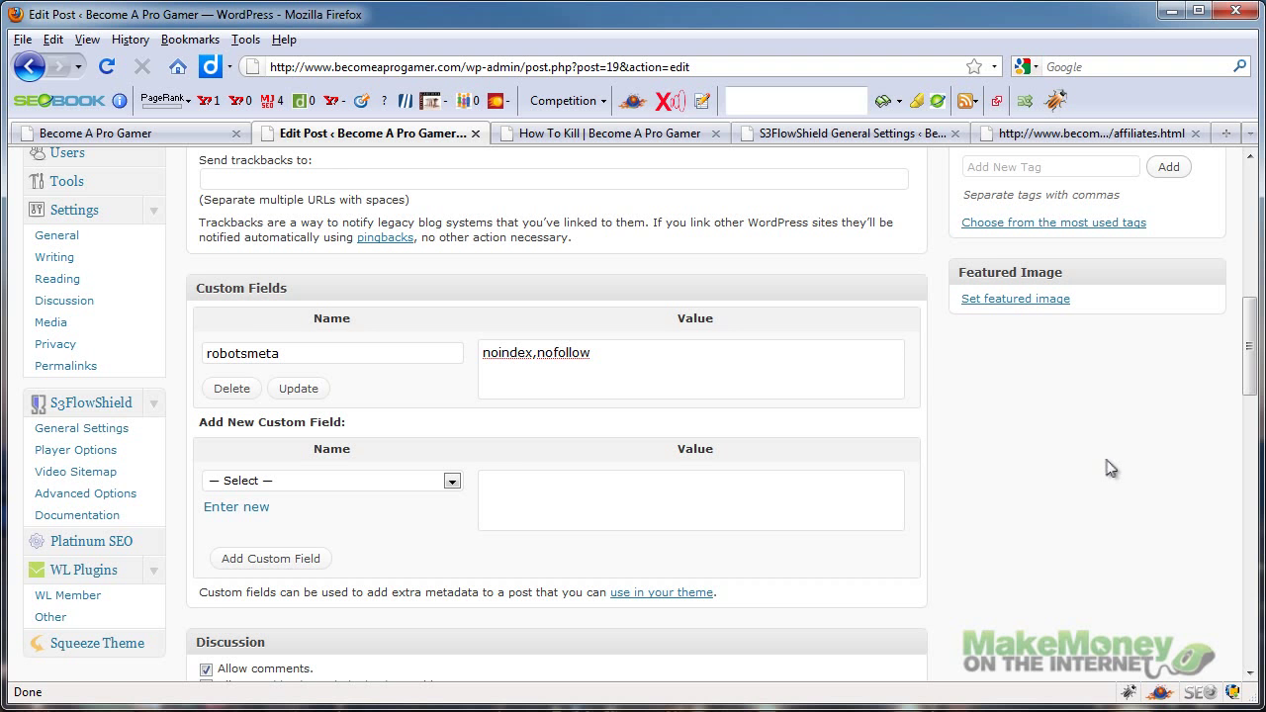
pyautogui.scroll(5, 1057, 459)
pyautogui.scroll(3, 1052, 450)
pyautogui.click(96, 133)
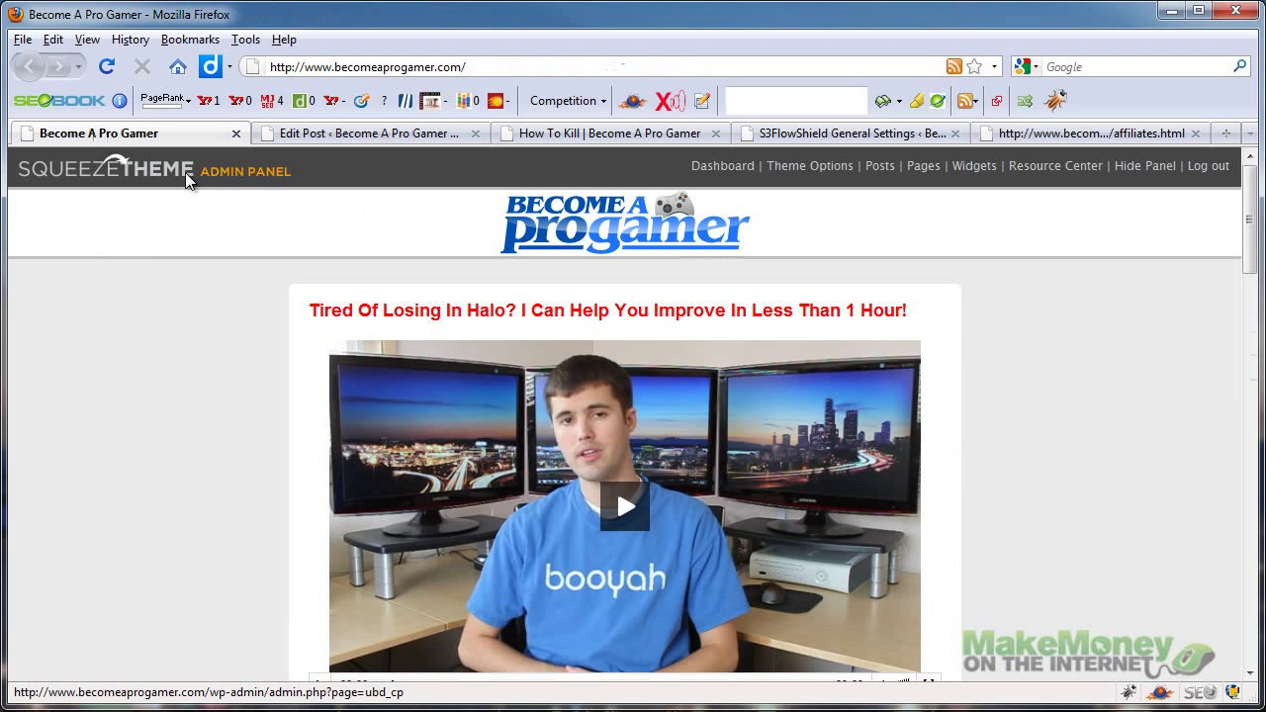